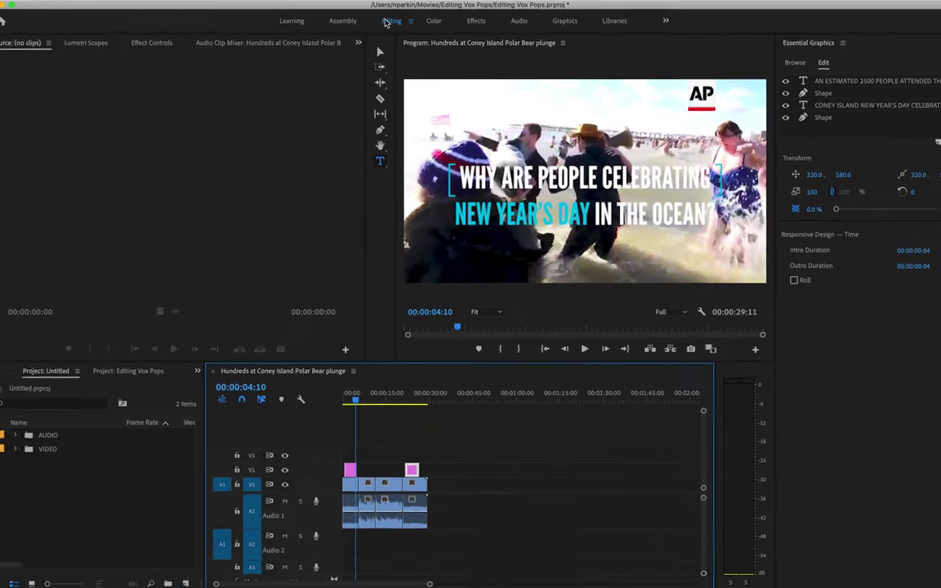
{"action": "left_click", "coordinate": [355, 29]}
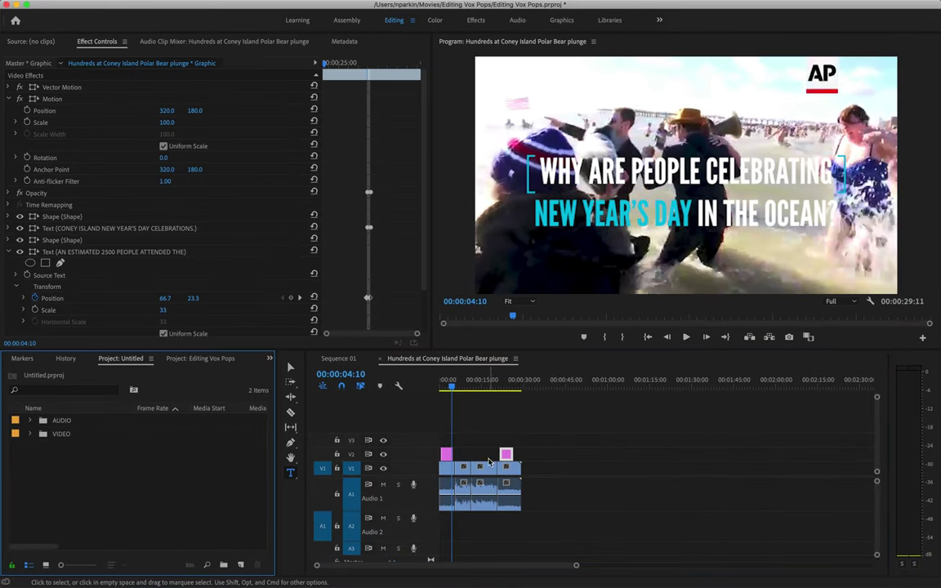
{"action": "left_click_drag", "start_coordinate": [451, 387], "coordinate": [439, 389]}
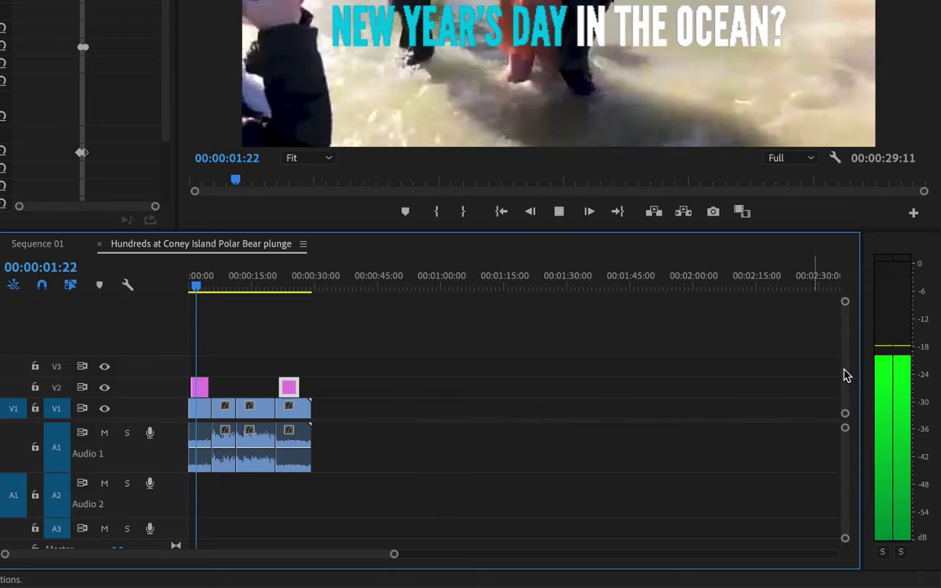
{"action": "key", "text": "space"}
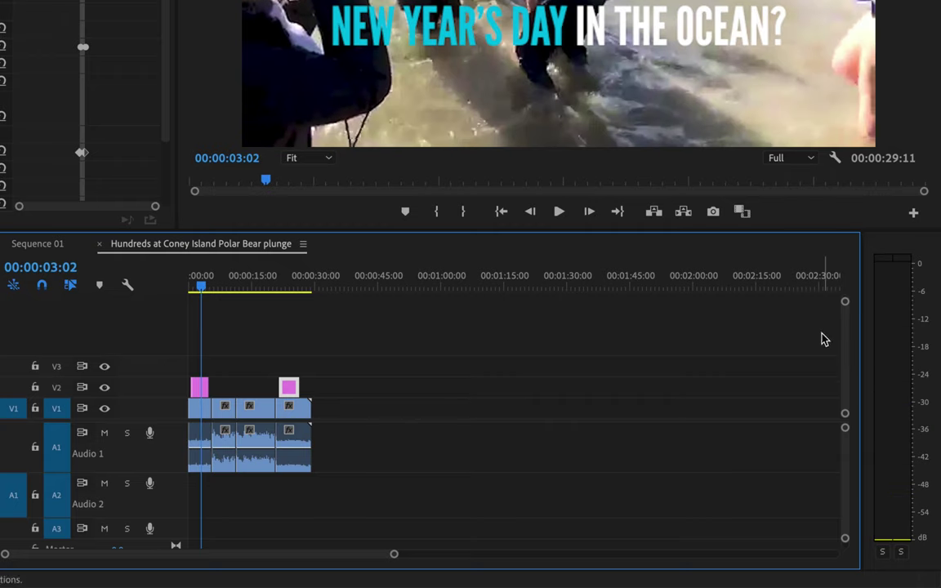
{"action": "key", "text": "space"}
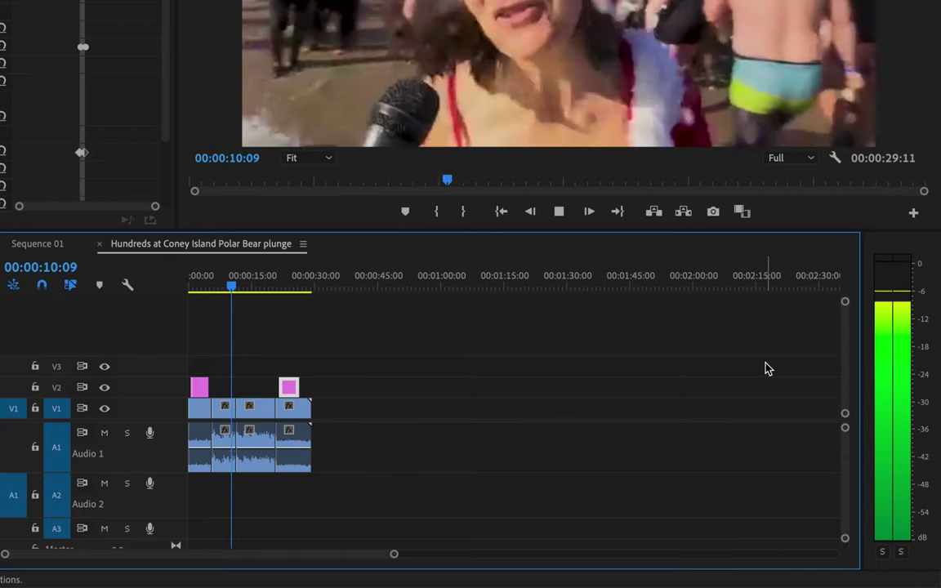
{"action": "key", "text": "space"}
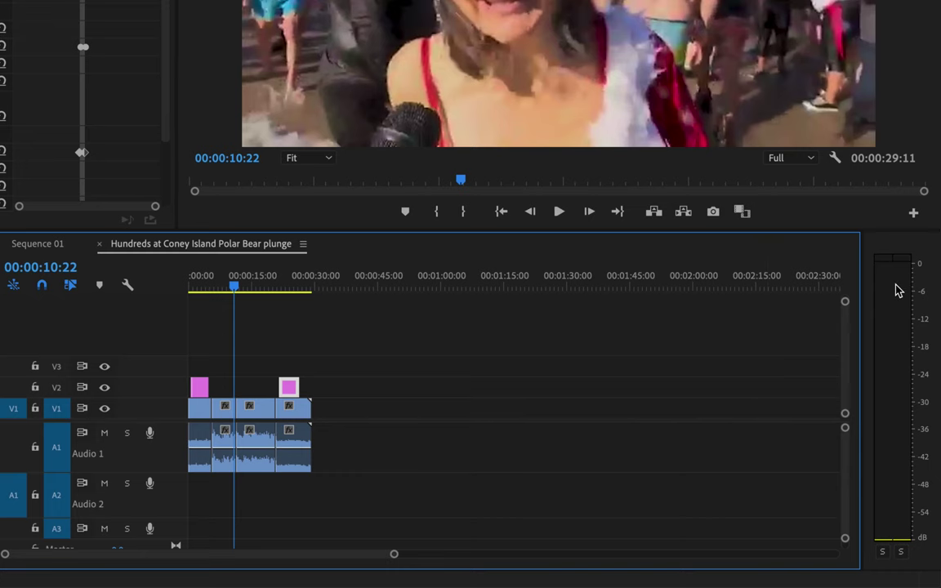
{"action": "left_click", "coordinate": [196, 288]}
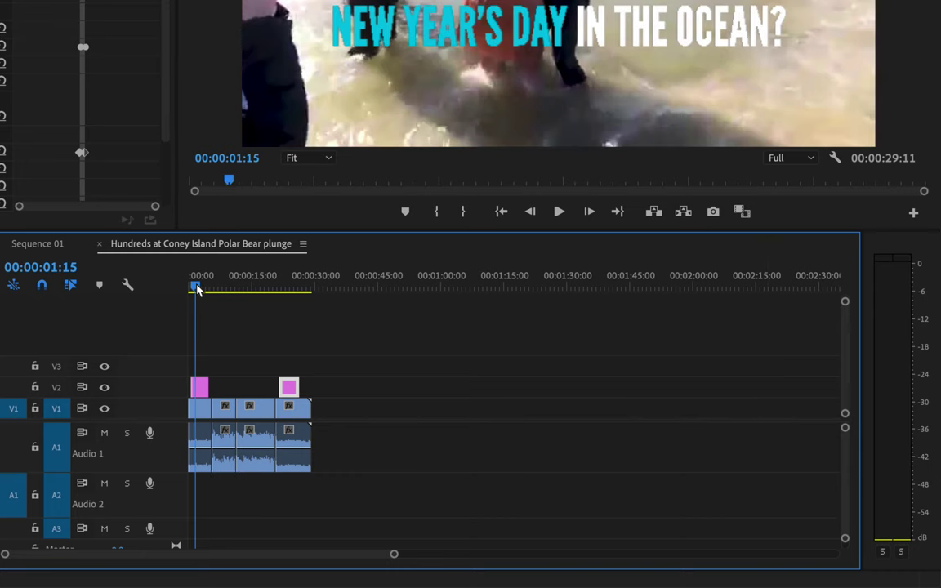
{"action": "key", "text": "space"}
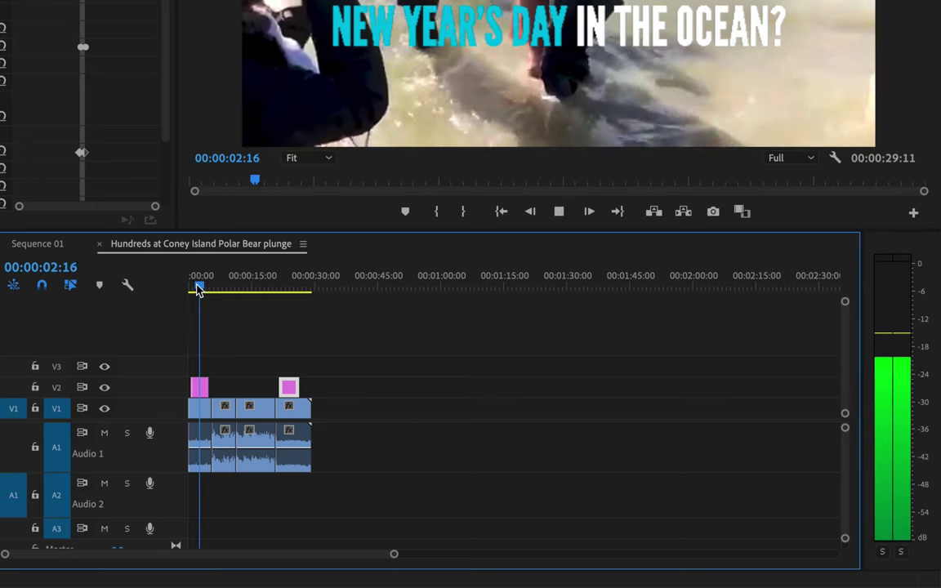
{"action": "key", "text": "space"}
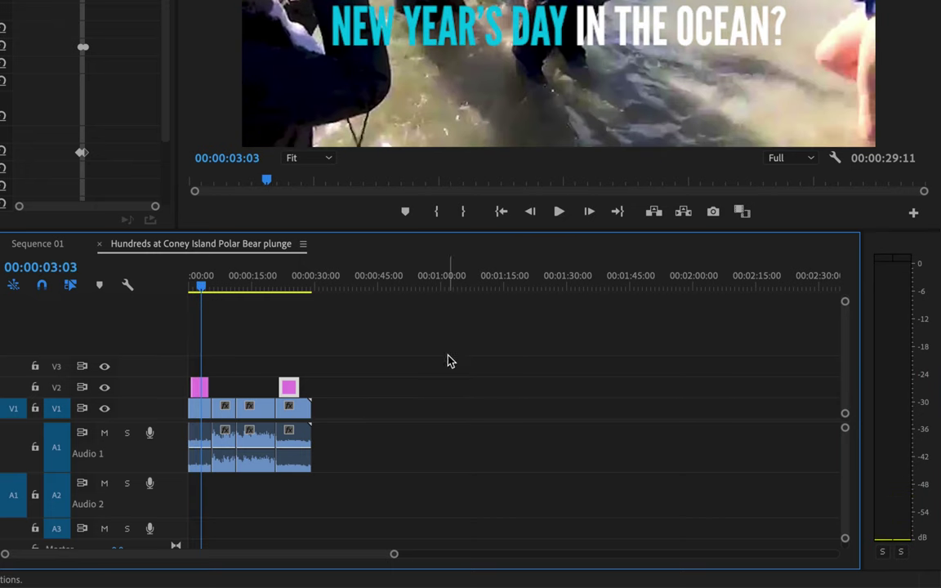
{"action": "left_click", "coordinate": [217, 287]}
{"action": "key", "text": "space"}
{"action": "key", "text": "space"}
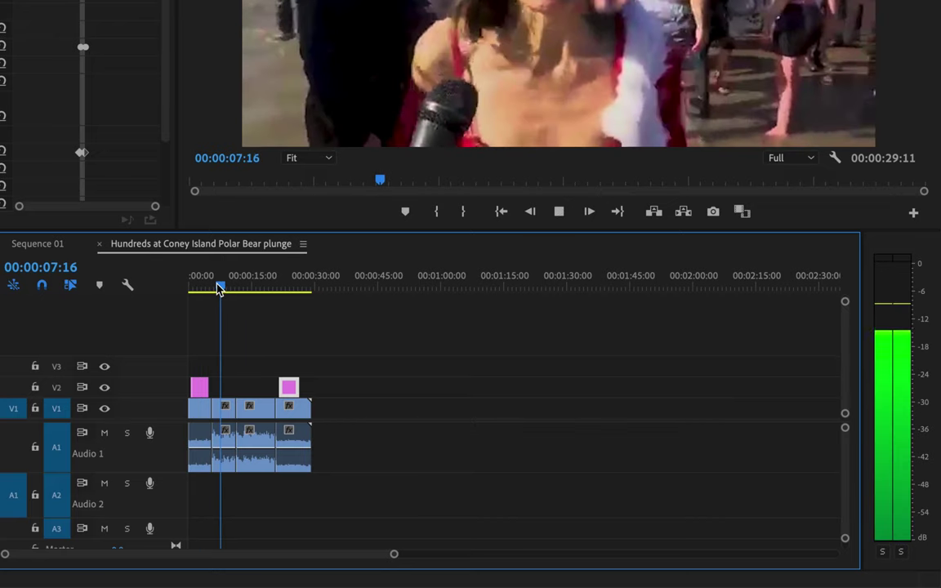
{"action": "left_click", "coordinate": [209, 289]}
{"action": "key", "text": "space"}
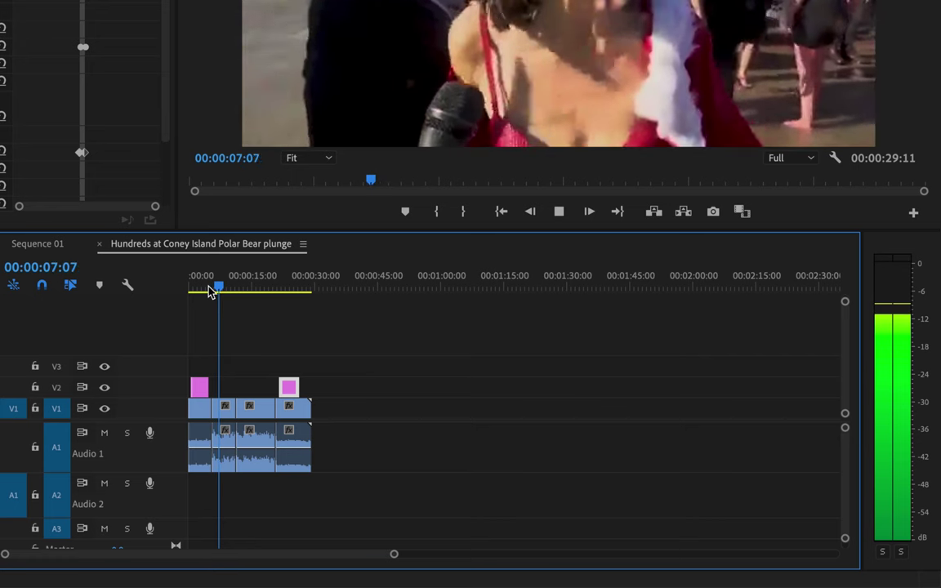
{"action": "key", "text": "space"}
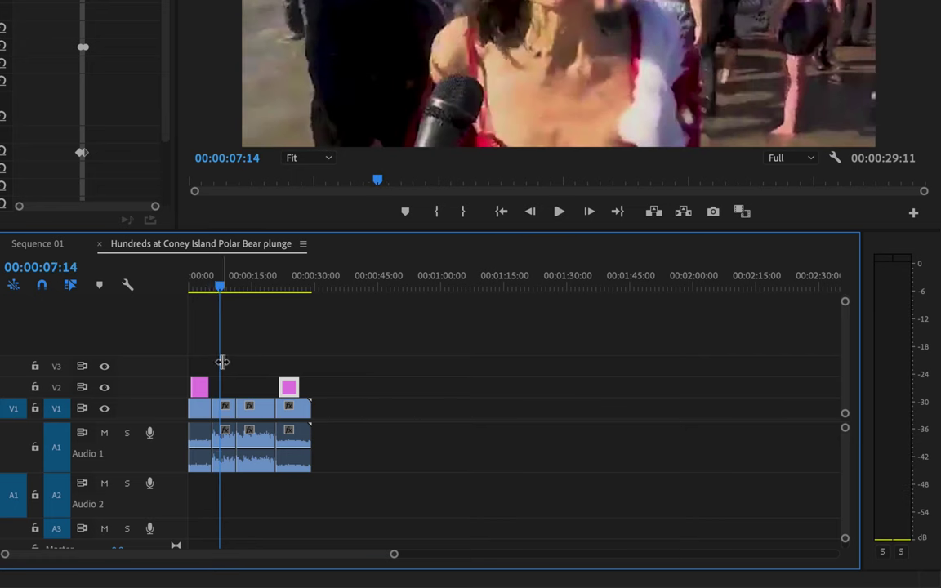
Zoom the timeline in and lower the second interview clip's volume slightly, checking by playback
{"action": "key", "text": "equal"}
{"action": "key", "text": "equal"}
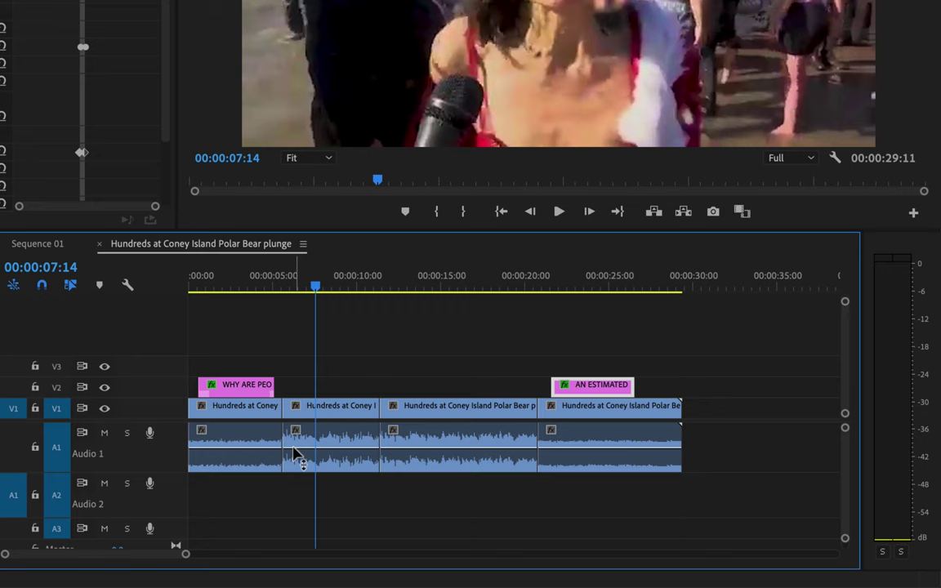
{"action": "mouse_move", "coordinate": [295, 456]}
{"action": "left_mouse_down"}
{"action": "mouse_move", "coordinate": [299, 472]}
{"action": "mouse_move", "coordinate": [299, 425]}
{"action": "mouse_move", "coordinate": [299, 455]}
{"action": "left_mouse_up"}
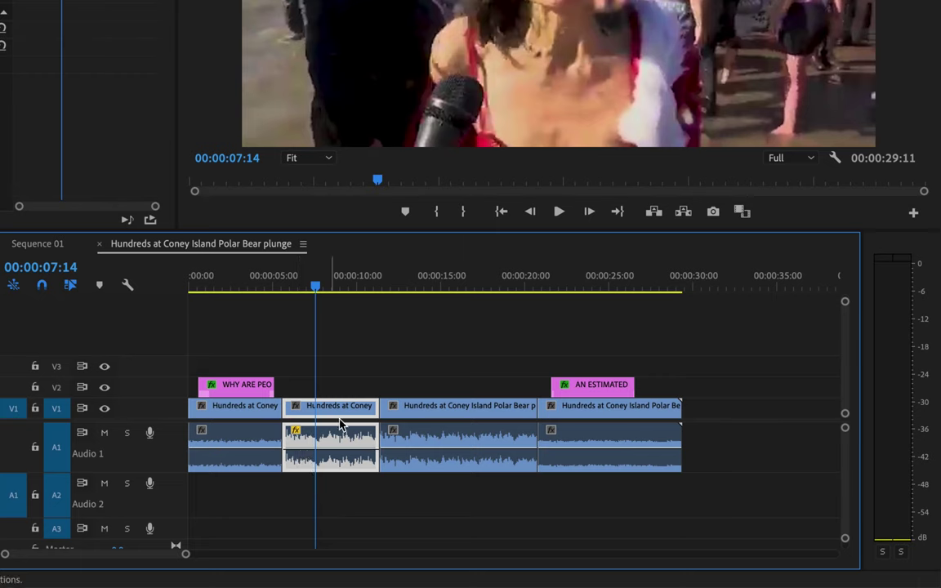
{"action": "key", "text": "space"}
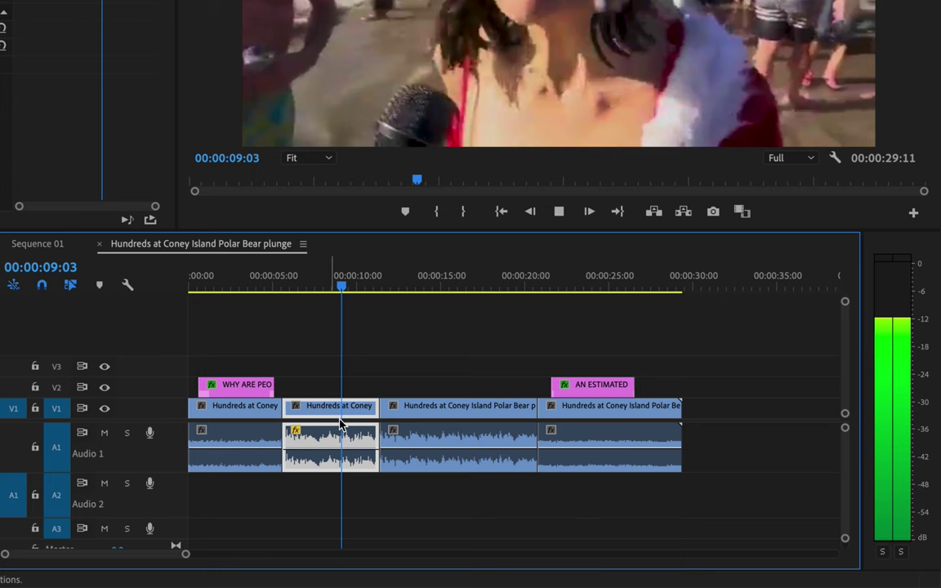
{"action": "key", "text": "space"}
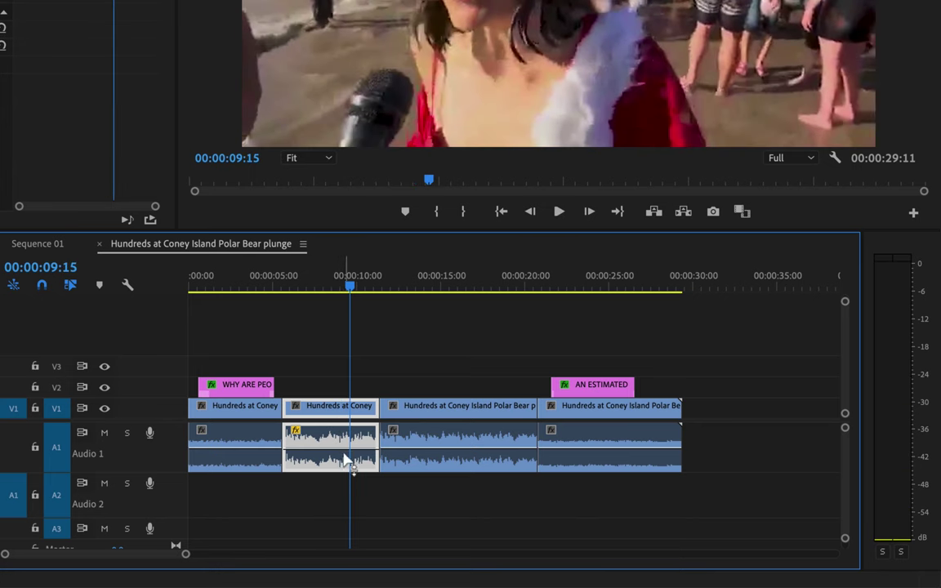
{"action": "key", "text": "space"}
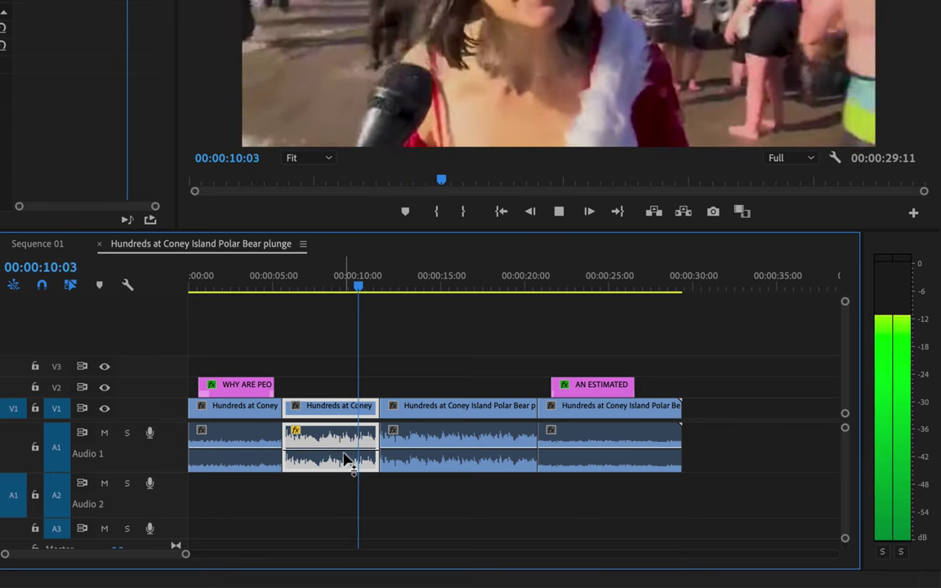
{"action": "key", "text": "space"}
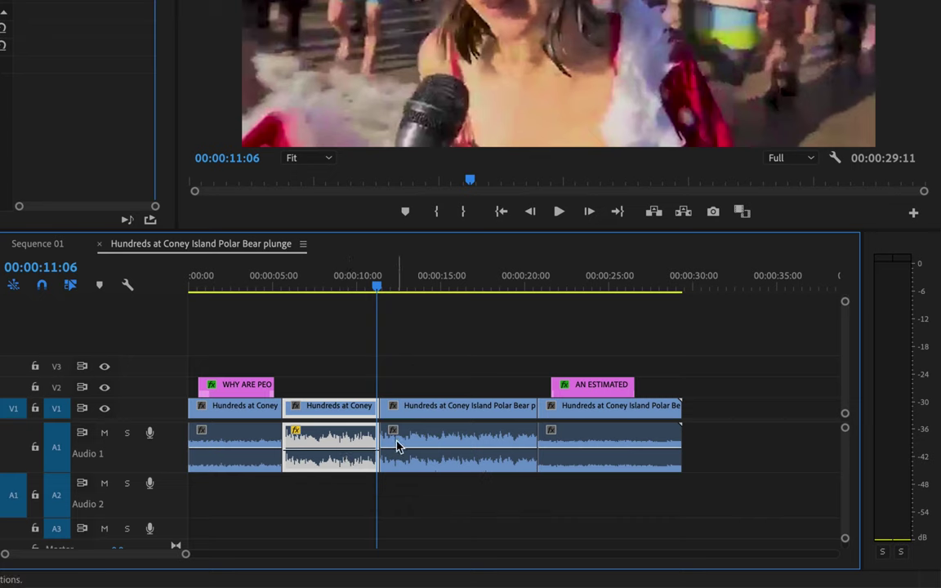
{"action": "key", "text": "space"}
{"action": "key", "text": "space"}
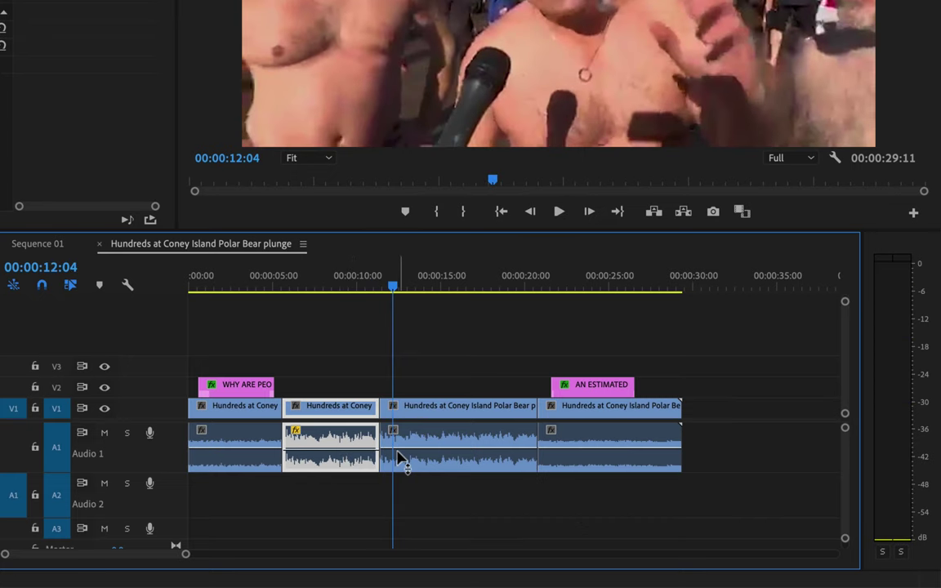
Lower the third interview clip's volume to -1.33 dB and listen through the third and final interviews
{"action": "left_click_drag", "start_coordinate": [398, 453], "coordinate": [399, 456]}
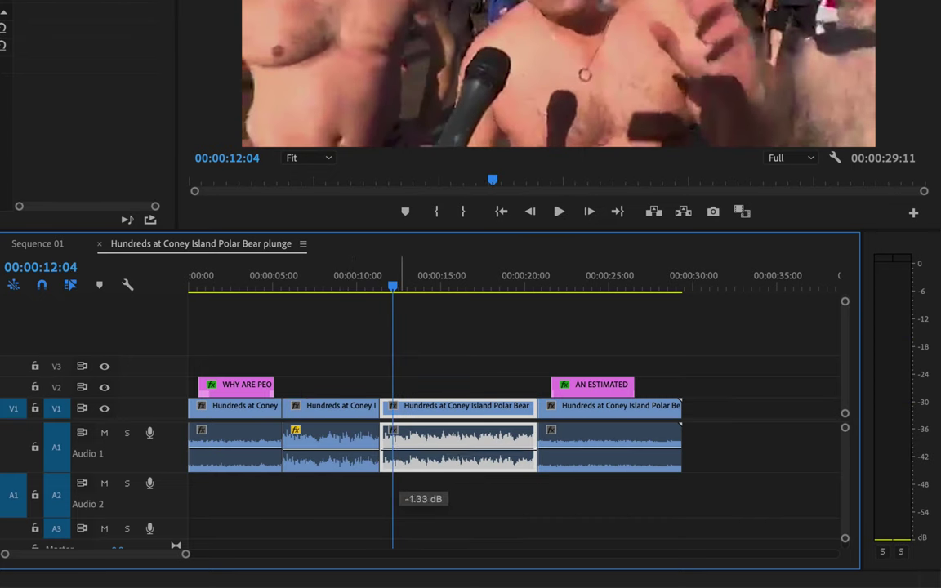
{"action": "key", "text": "space"}
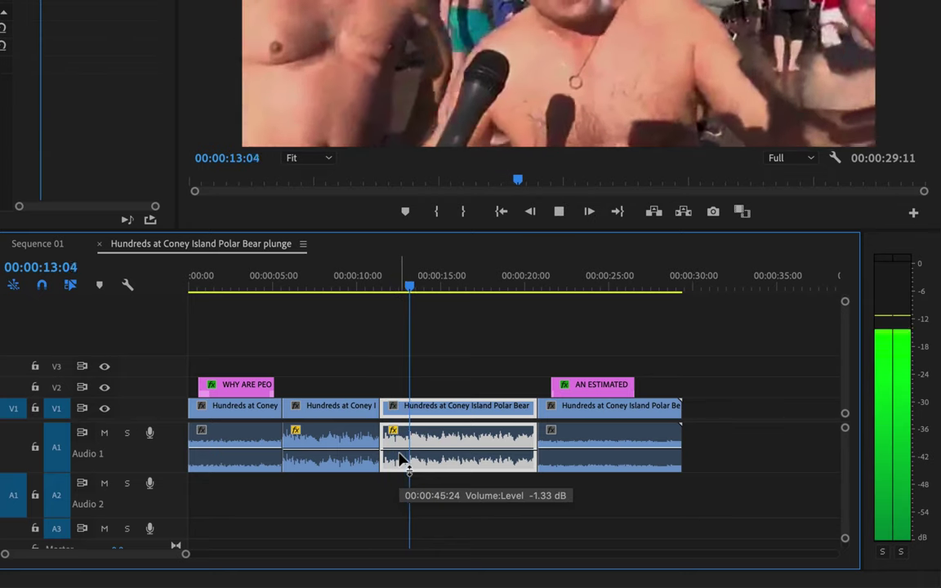
{"action": "key", "text": "space"}
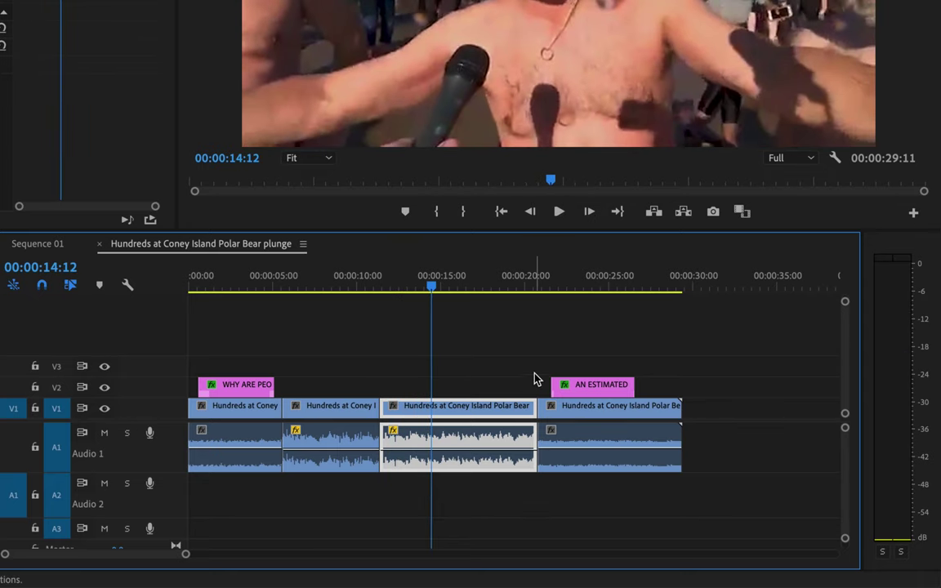
{"action": "left_click", "coordinate": [553, 282]}
{"action": "key", "text": "space"}
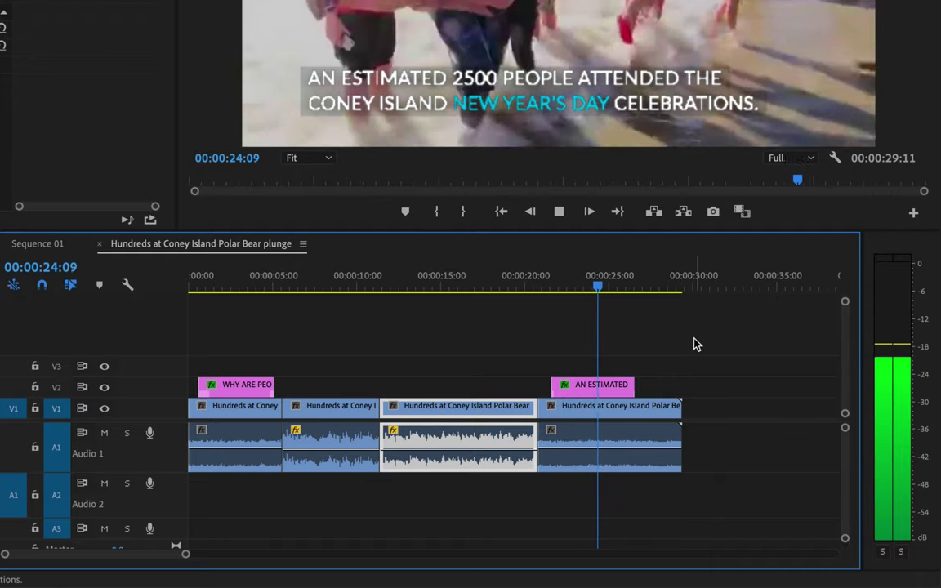
{"action": "key", "text": "space"}
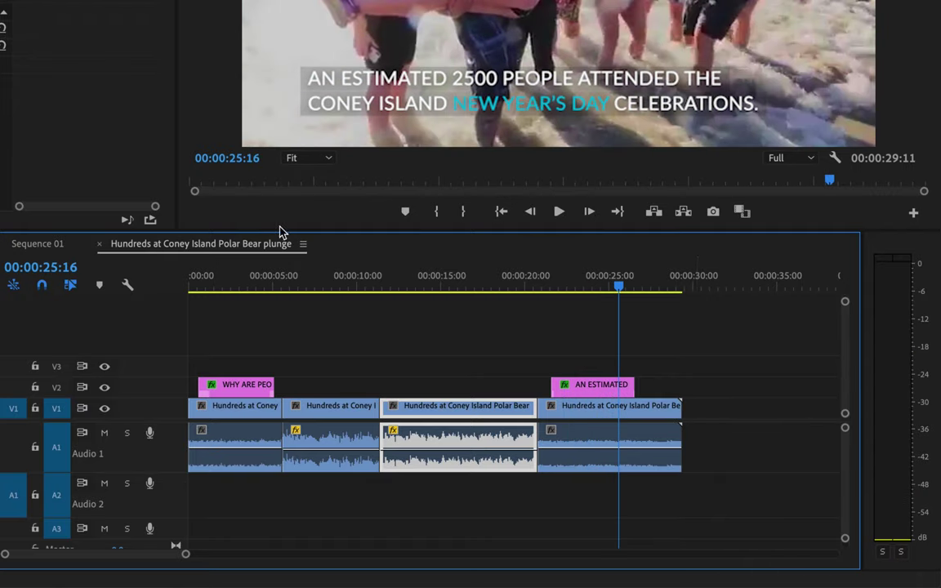
{"action": "left_click", "coordinate": [257, 283]}
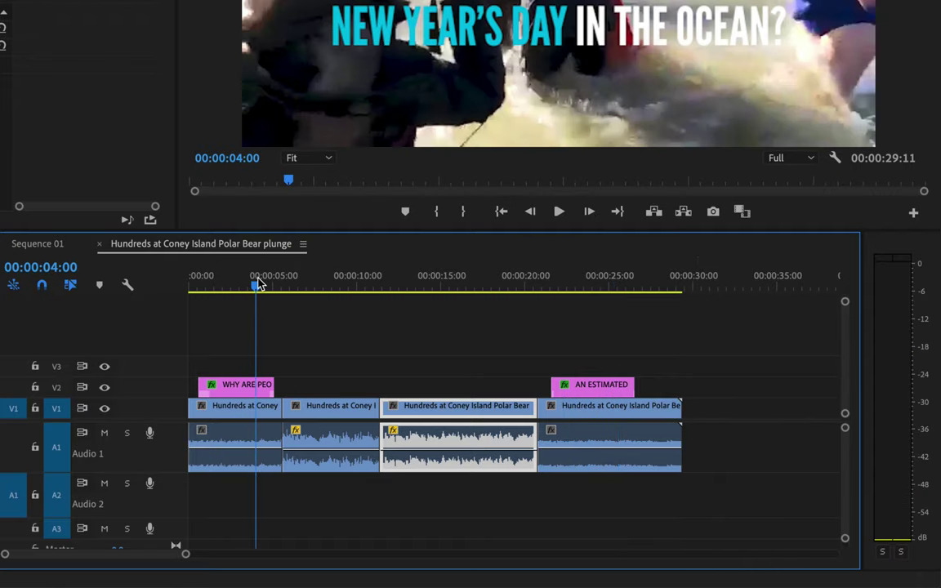
Apply a -5 dB Audio Gain adjustment to the second interview clip
{"action": "left_click", "coordinate": [342, 442]}
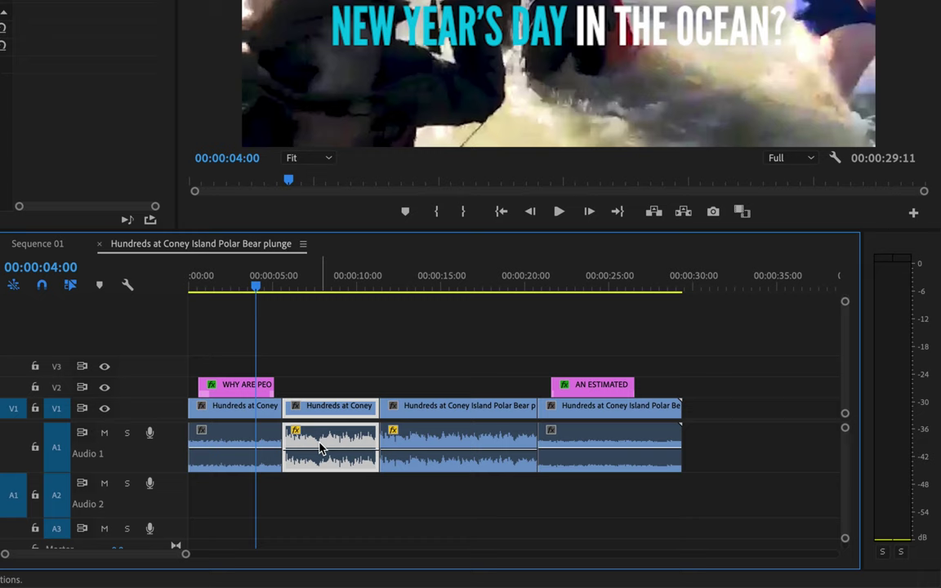
{"action": "right_click", "coordinate": [324, 441]}
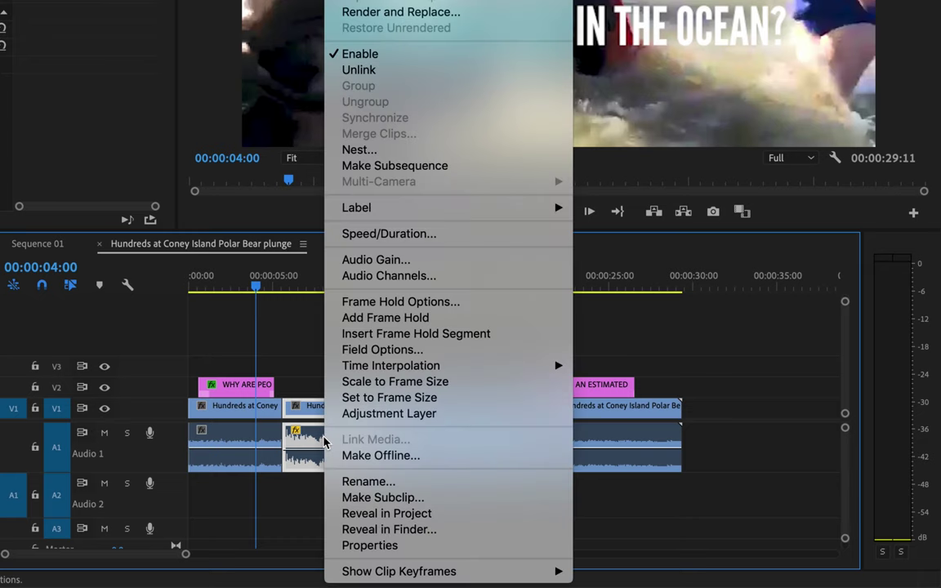
{"action": "left_click", "coordinate": [394, 270]}
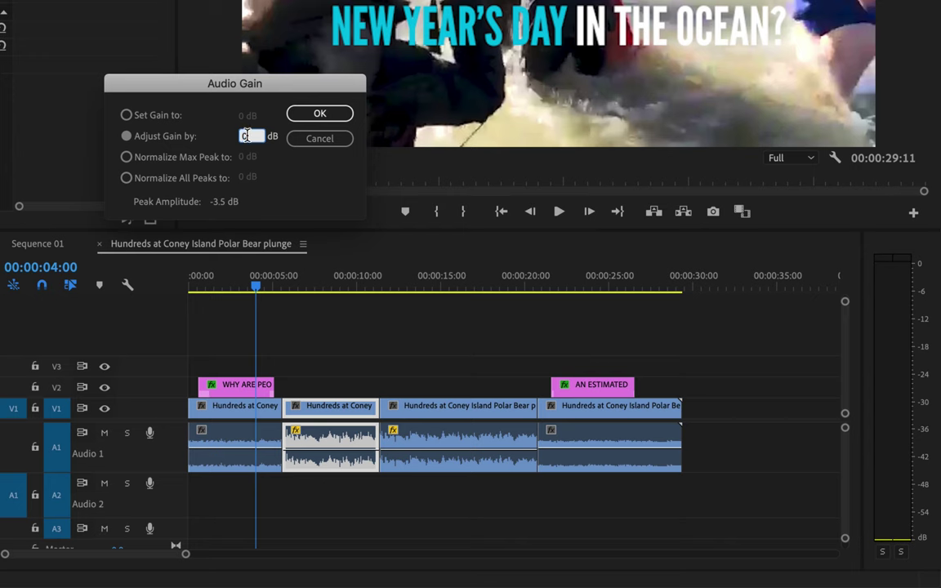
{"action": "left_click", "coordinate": [253, 136]}
{"action": "type", "text": "5"}
{"action": "left_click", "coordinate": [318, 140]}
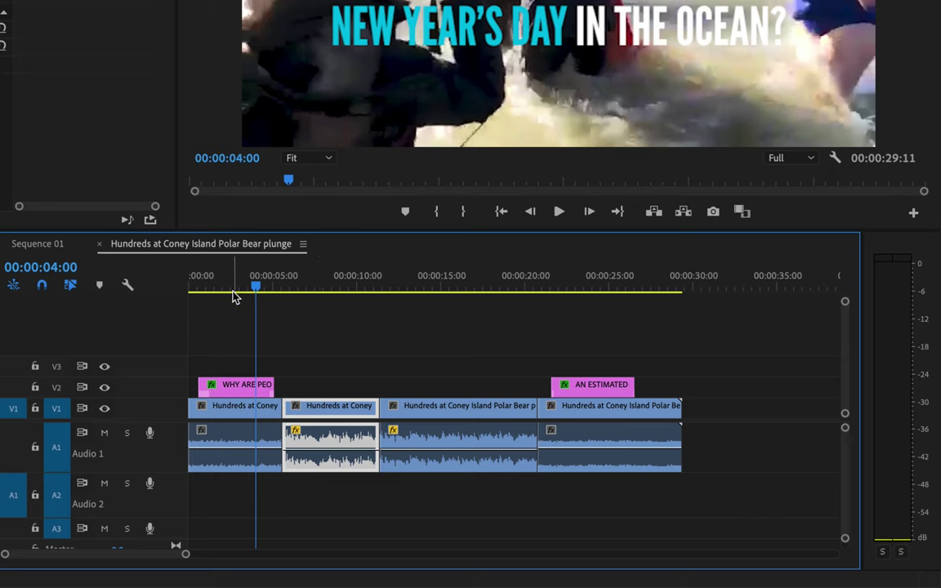
{"action": "key", "text": "space"}
{"action": "left_click", "coordinate": [321, 280]}
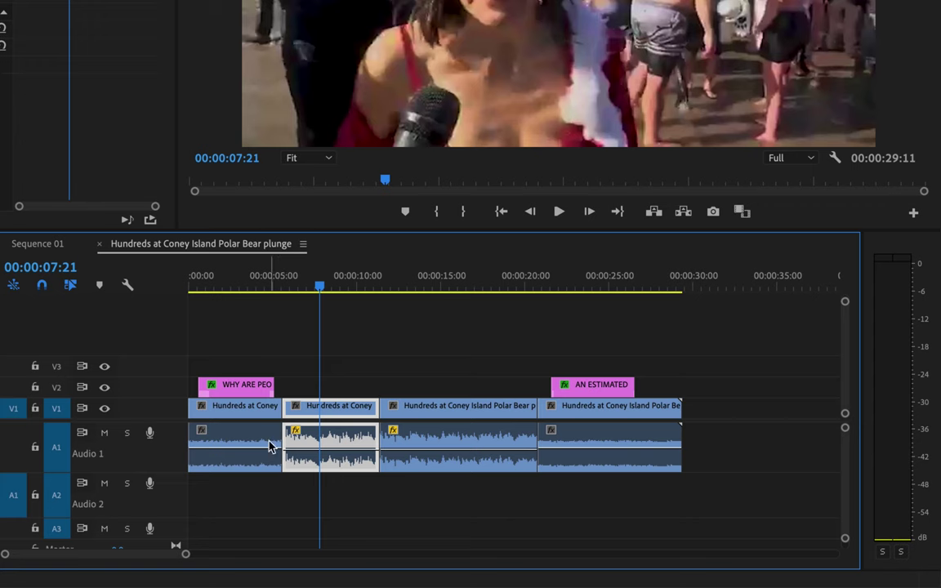
{"action": "left_click", "coordinate": [273, 282]}
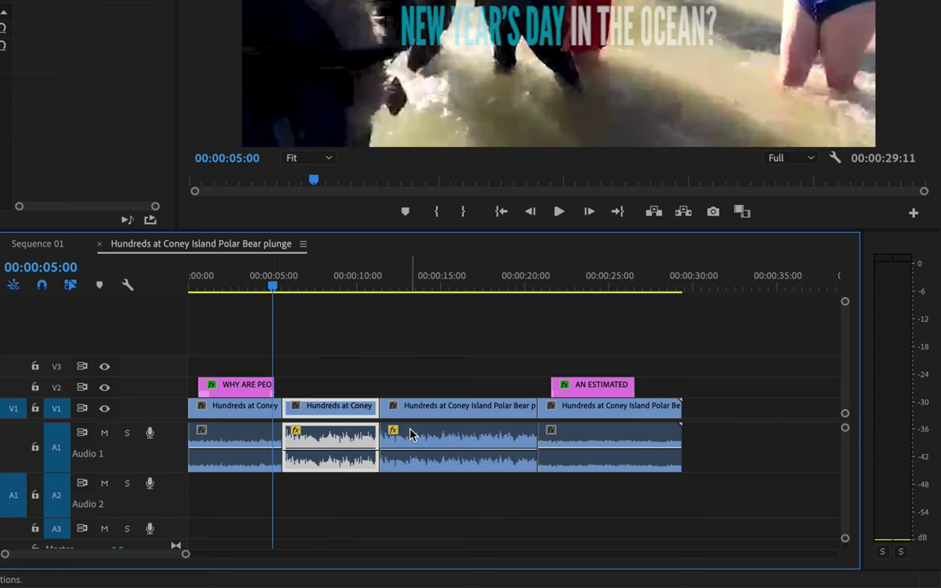
{"action": "left_click", "coordinate": [259, 444]}
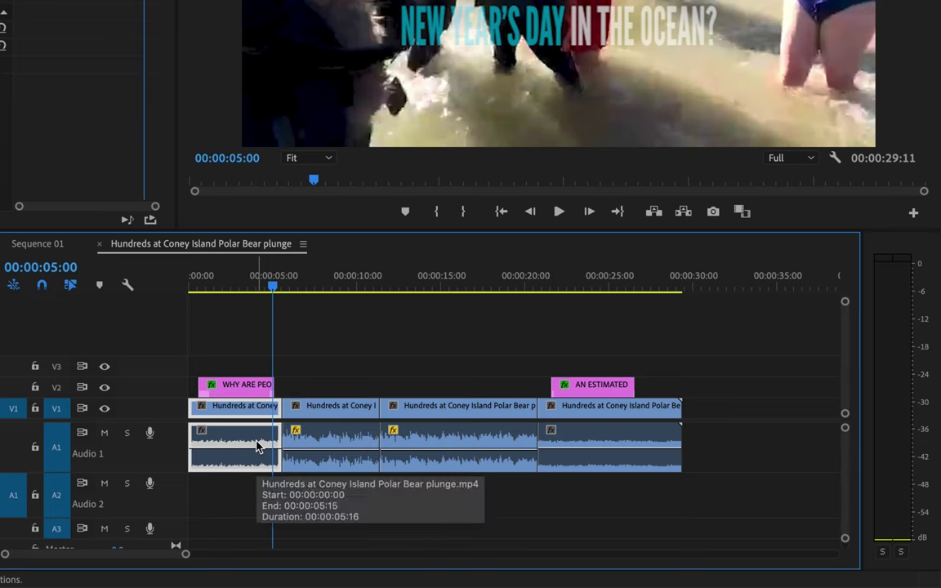
{"action": "left_click", "coordinate": [298, 444]}
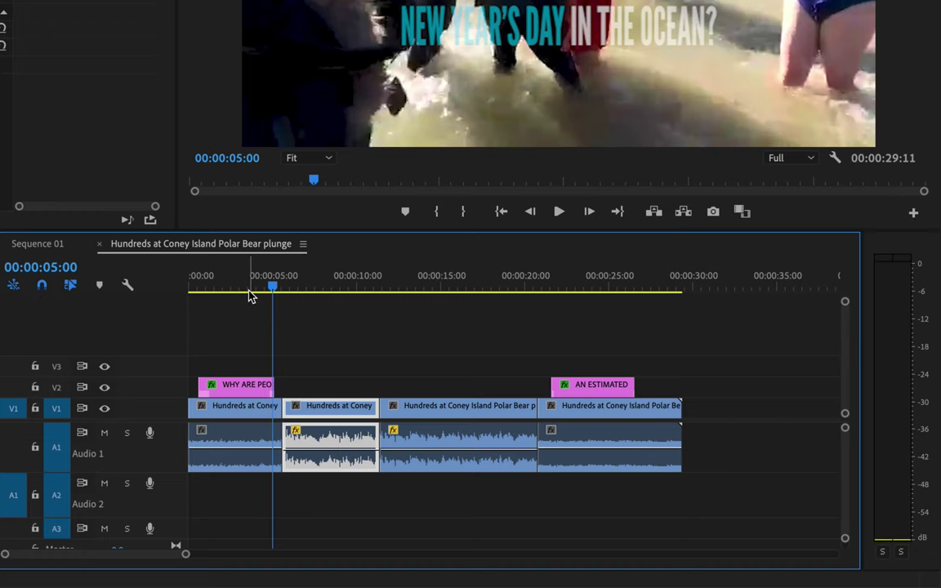
{"action": "key", "text": "space"}
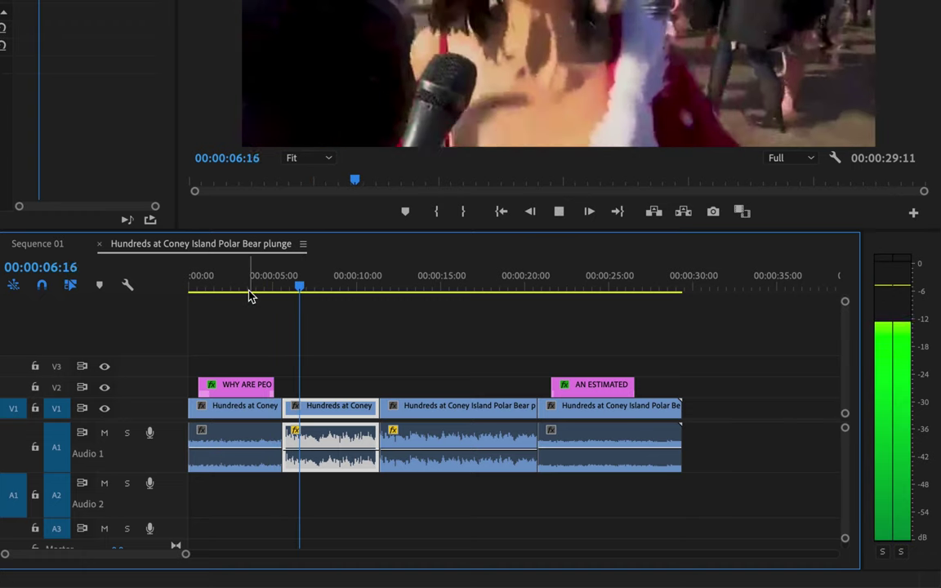
{"action": "key", "text": "space"}
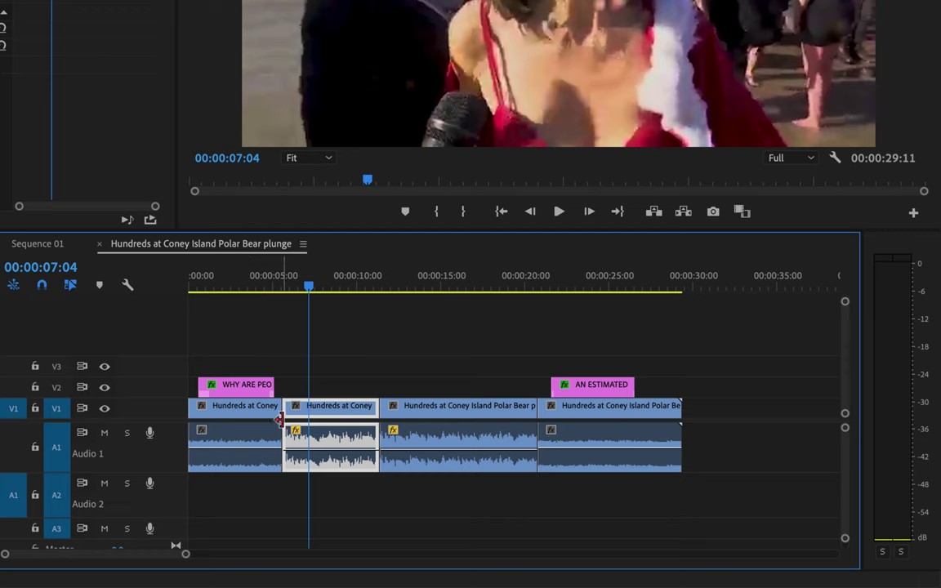
{"action": "left_click", "coordinate": [272, 300]}
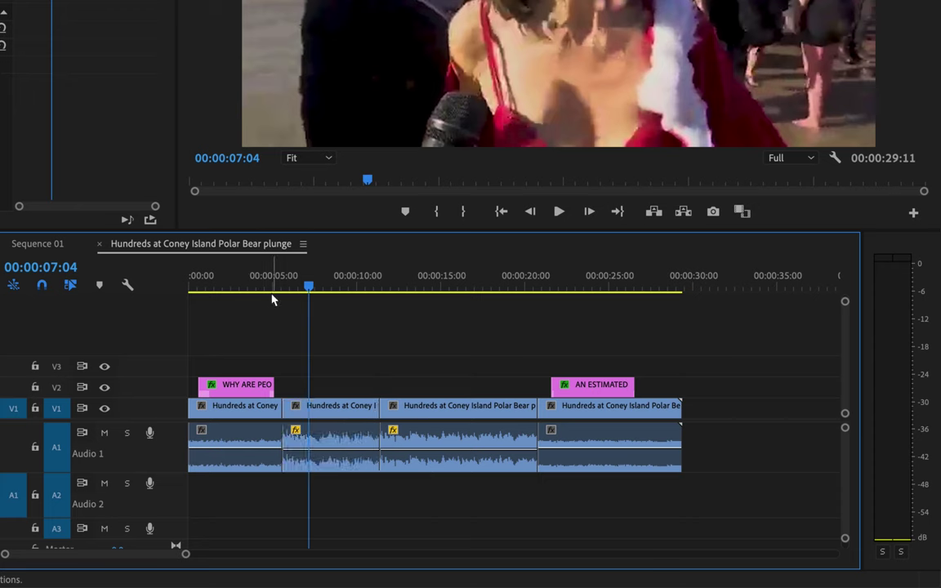
{"action": "left_click_drag", "start_coordinate": [270, 290], "coordinate": [272, 293]}
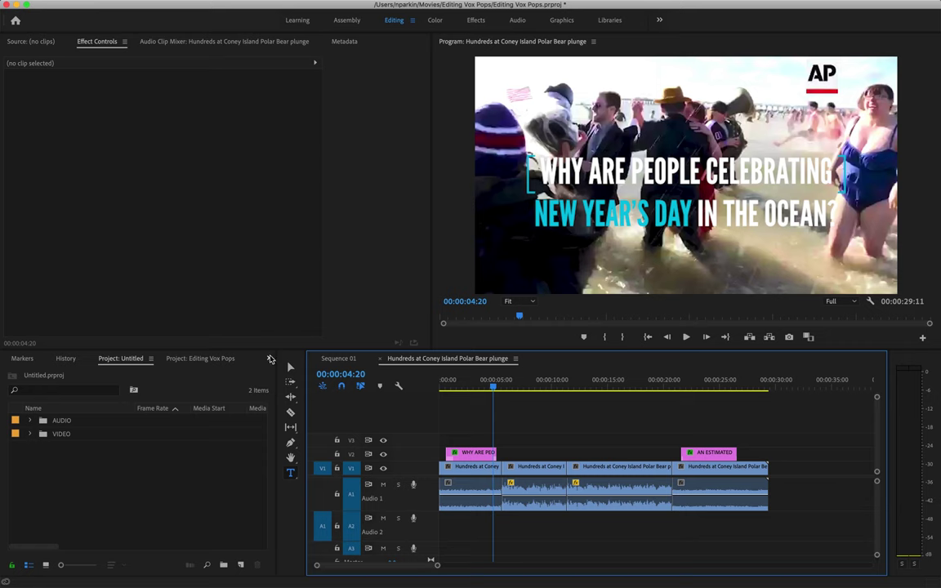
Drop the Constant Power crossfade from Audio Transitions onto the cut between interviews one and two
{"action": "left_click", "coordinate": [271, 360]}
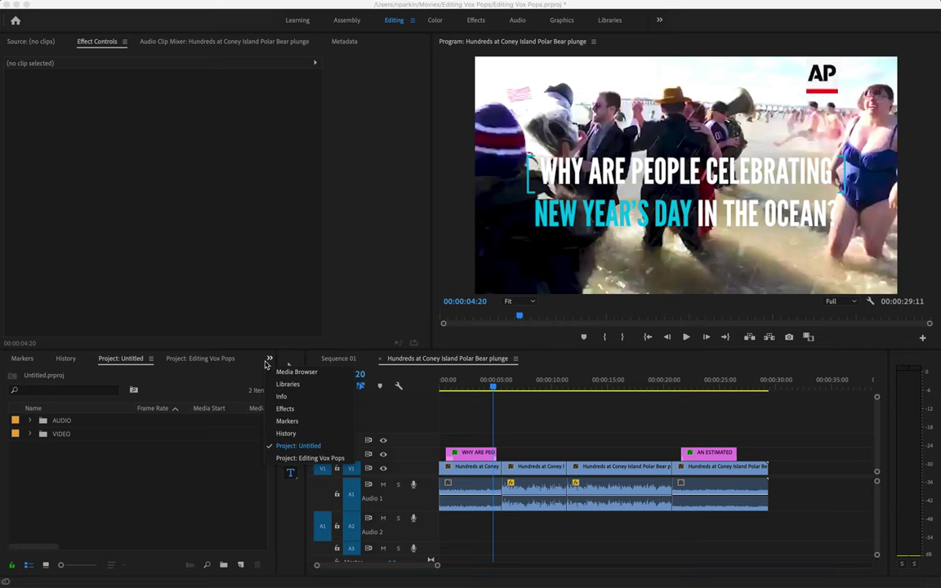
{"action": "left_click", "coordinate": [284, 408]}
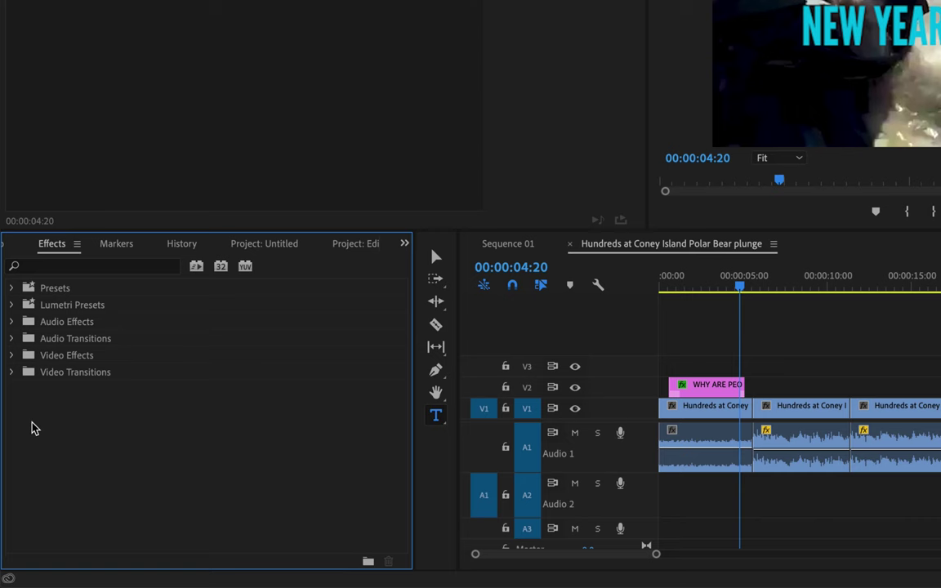
{"action": "left_click", "coordinate": [12, 339]}
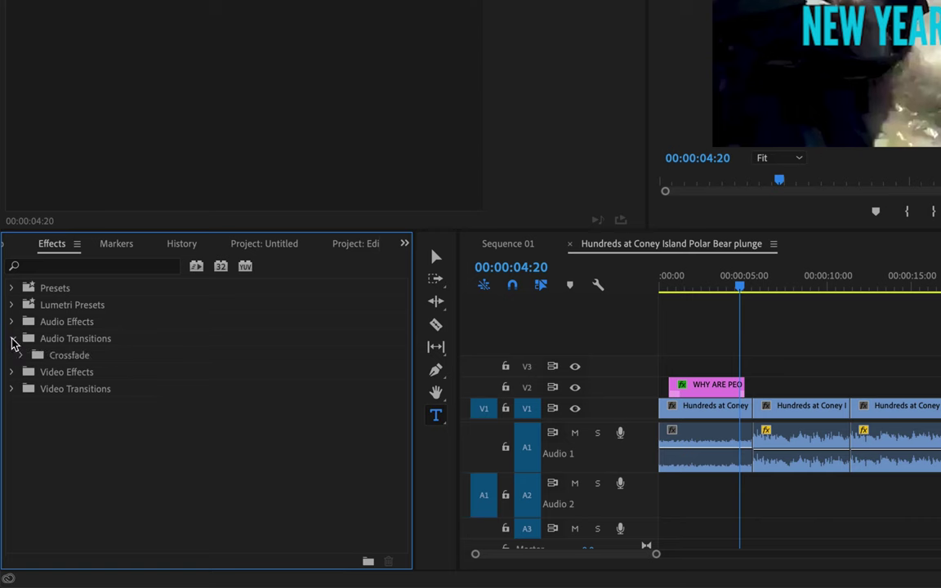
{"action": "left_click", "coordinate": [27, 357]}
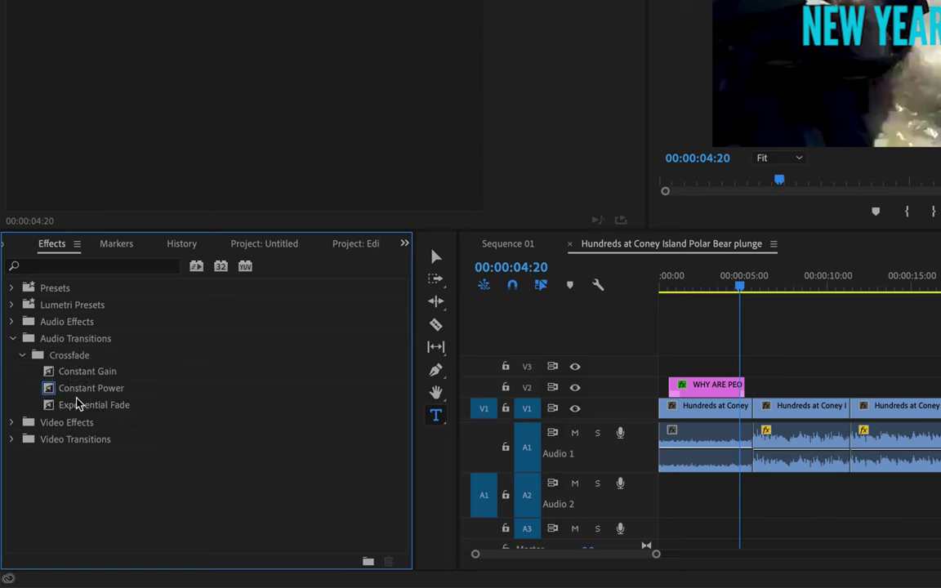
{"action": "left_click", "coordinate": [77, 389]}
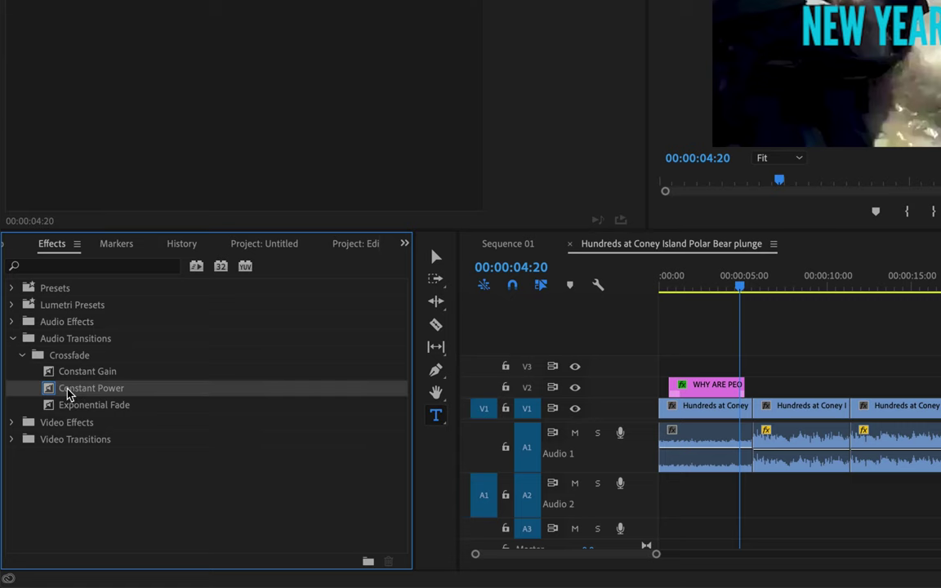
{"action": "left_click_drag", "start_coordinate": [69, 392], "coordinate": [752, 451]}
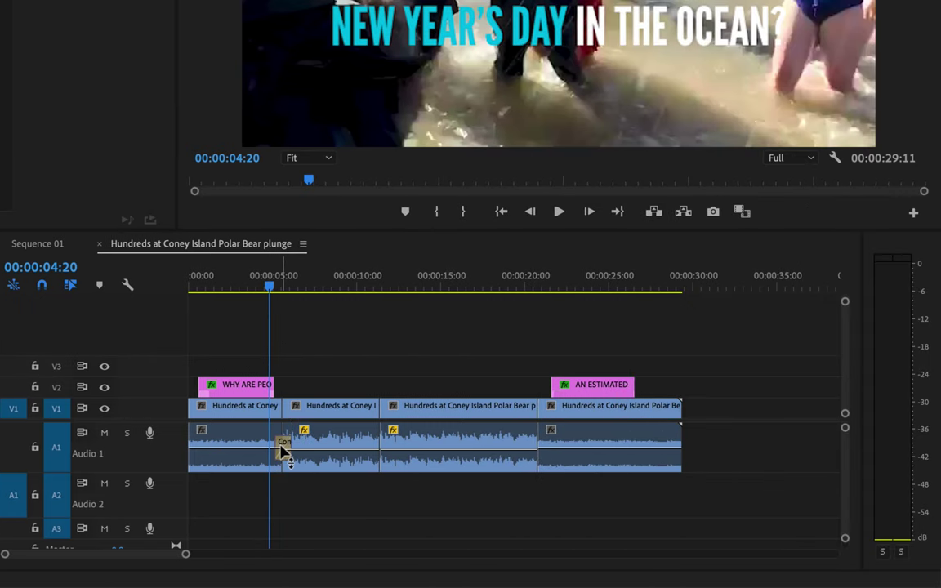
{"action": "left_click_drag", "start_coordinate": [282, 449], "coordinate": [280, 450]}
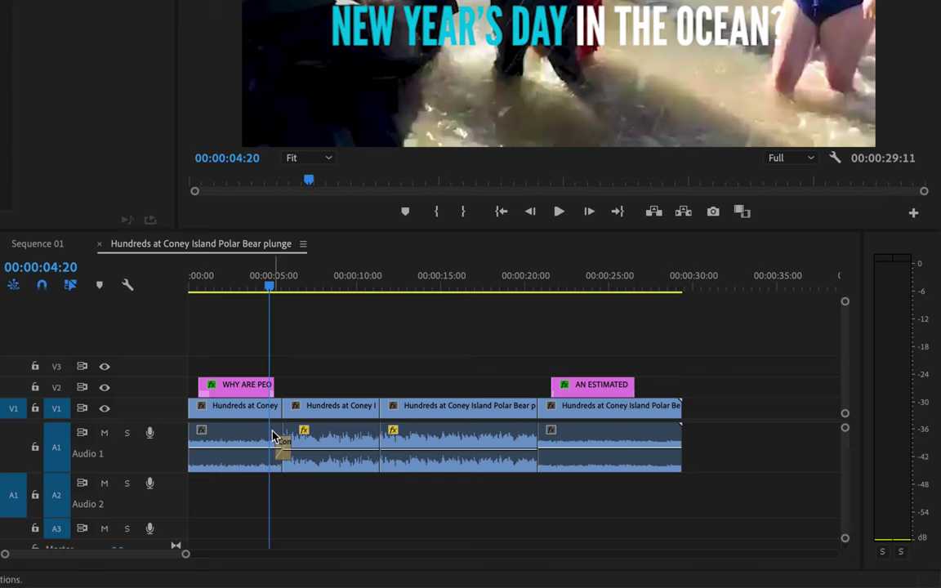
Play back across the first cut to check the new crossfade
{"action": "key", "text": "space"}
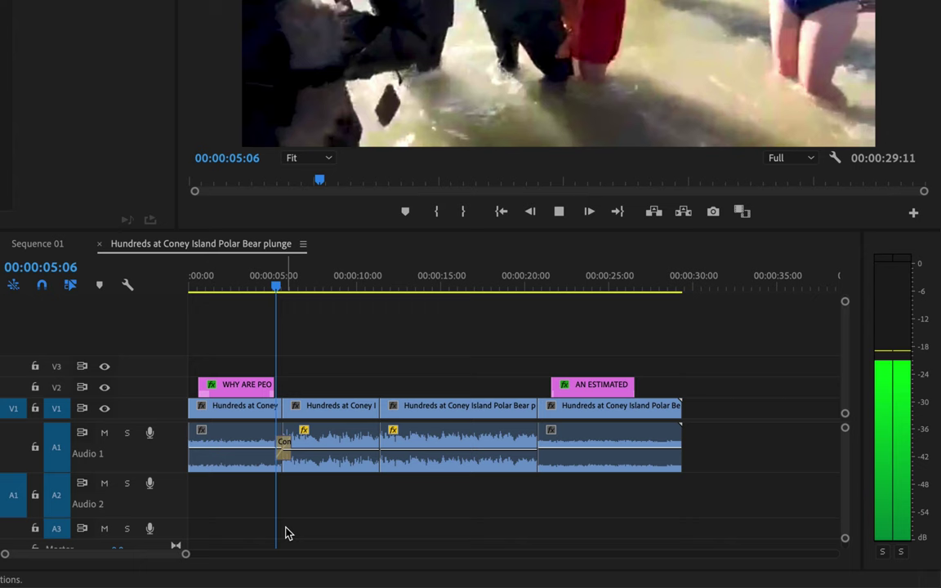
{"action": "key", "text": "space"}
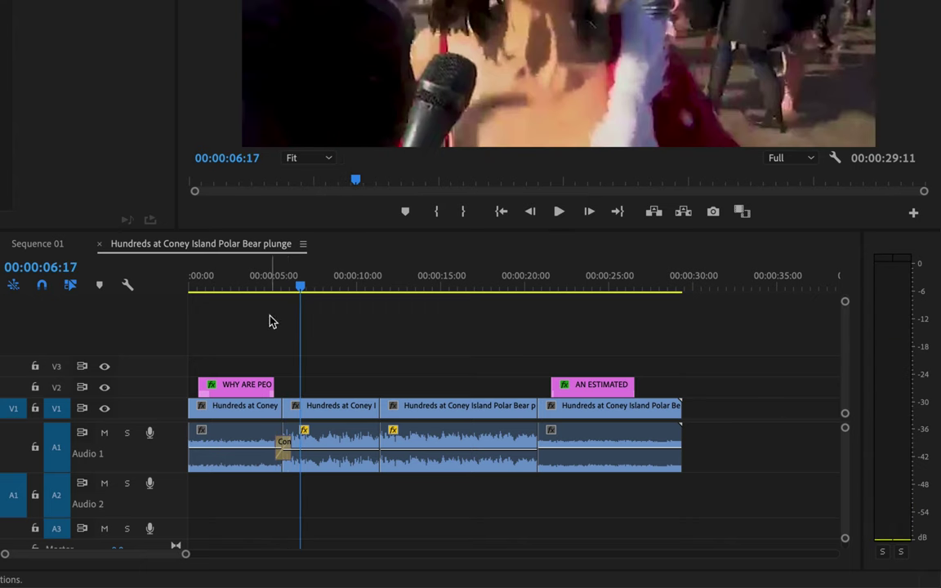
{"action": "left_click", "coordinate": [275, 283]}
{"action": "key", "text": "space"}
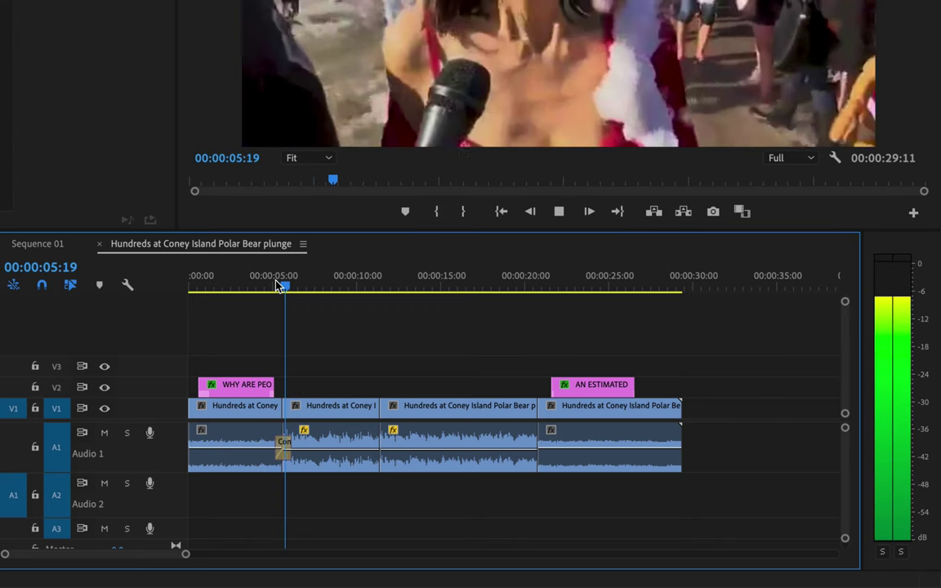
{"action": "key", "text": "space"}
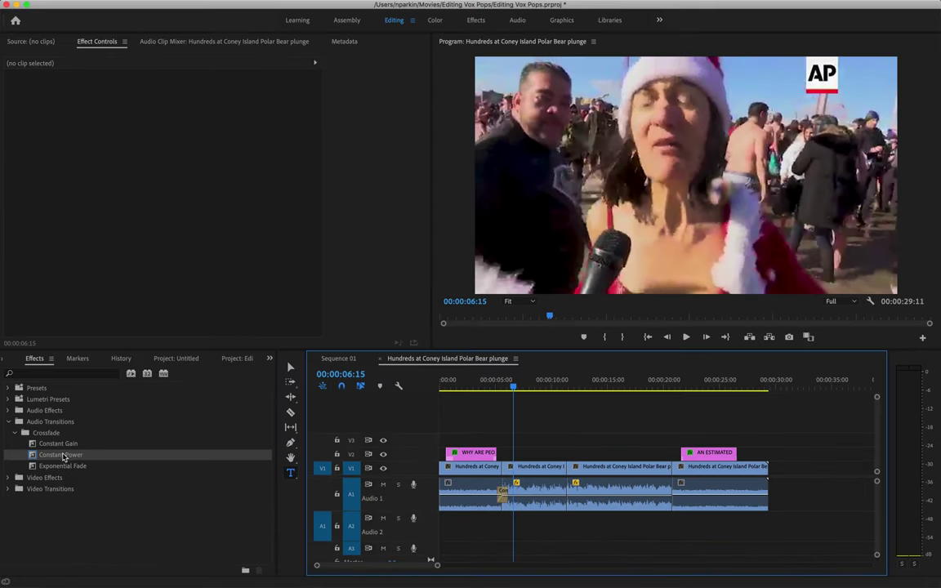
Add Constant Power crossfades at the second and third audio cuts and preview the last one
{"action": "left_click_drag", "start_coordinate": [62, 455], "coordinate": [566, 490]}
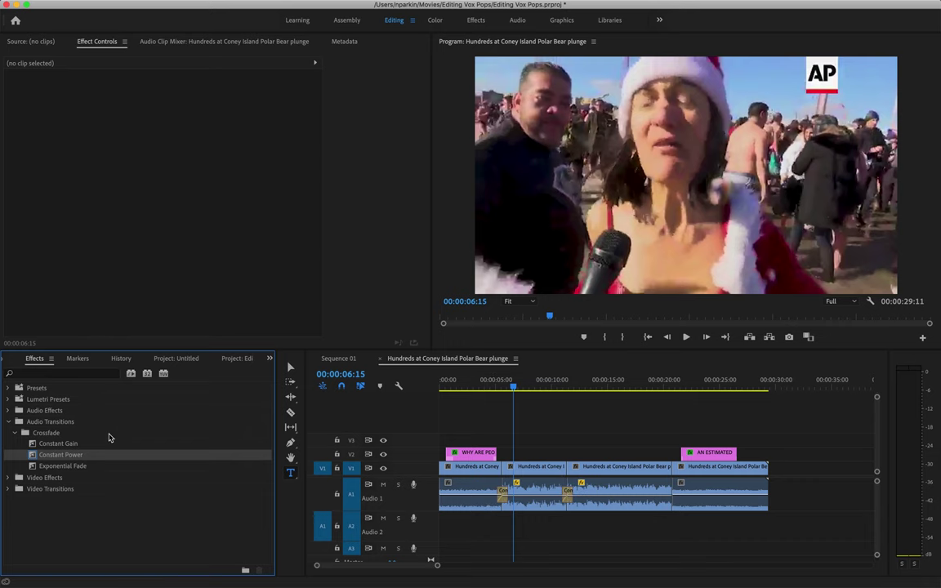
{"action": "left_click_drag", "start_coordinate": [247, 455], "coordinate": [671, 490]}
{"action": "left_click", "coordinate": [667, 382]}
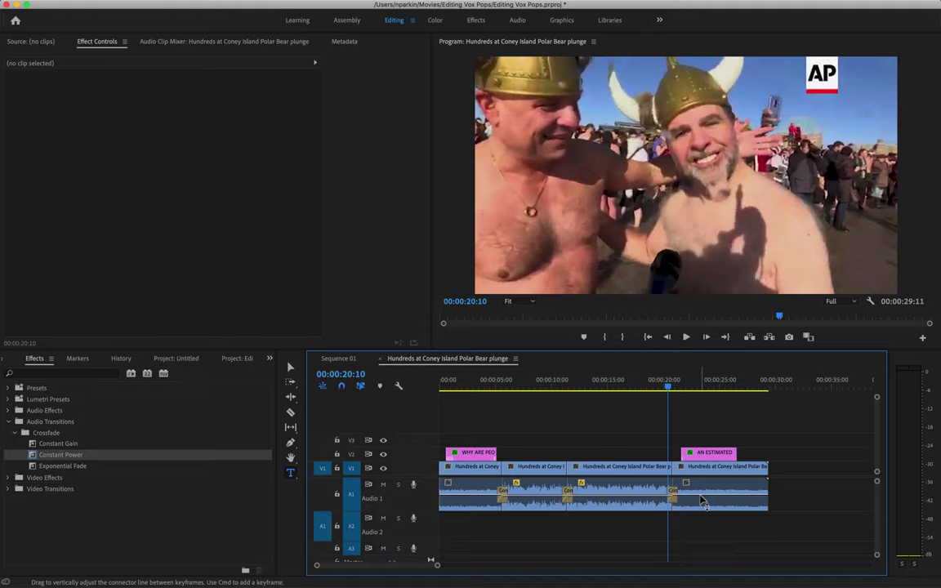
{"action": "key", "text": "space"}
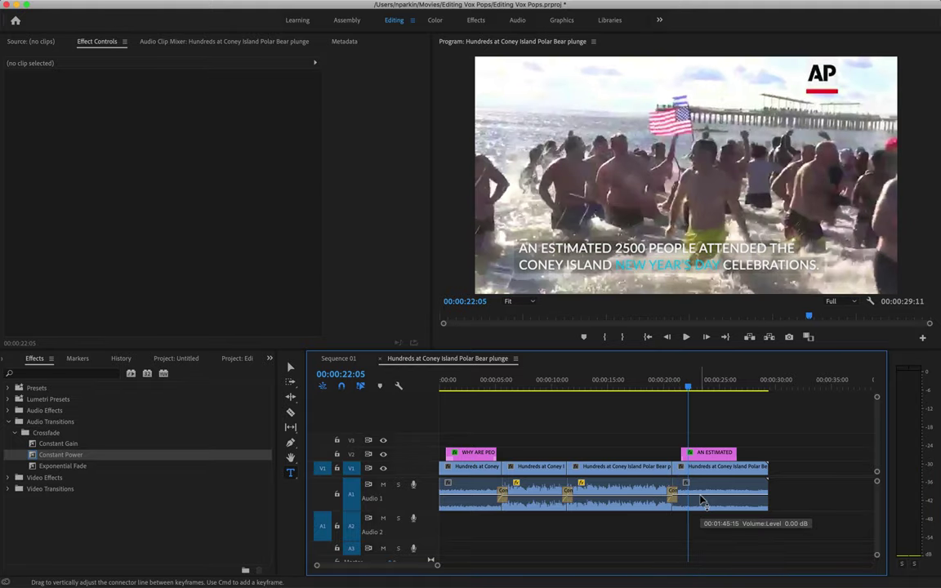
{"action": "left_click", "coordinate": [664, 387]}
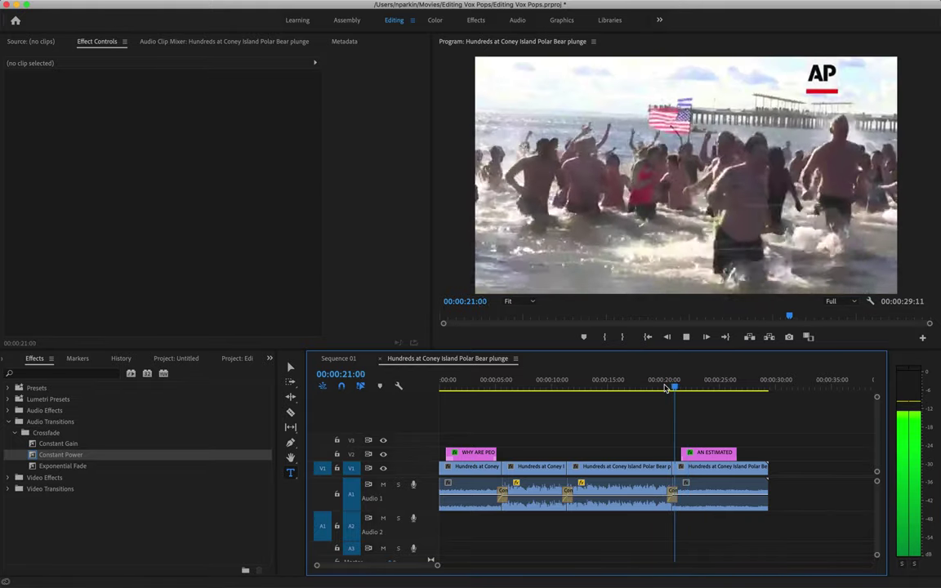
{"action": "key", "text": "space"}
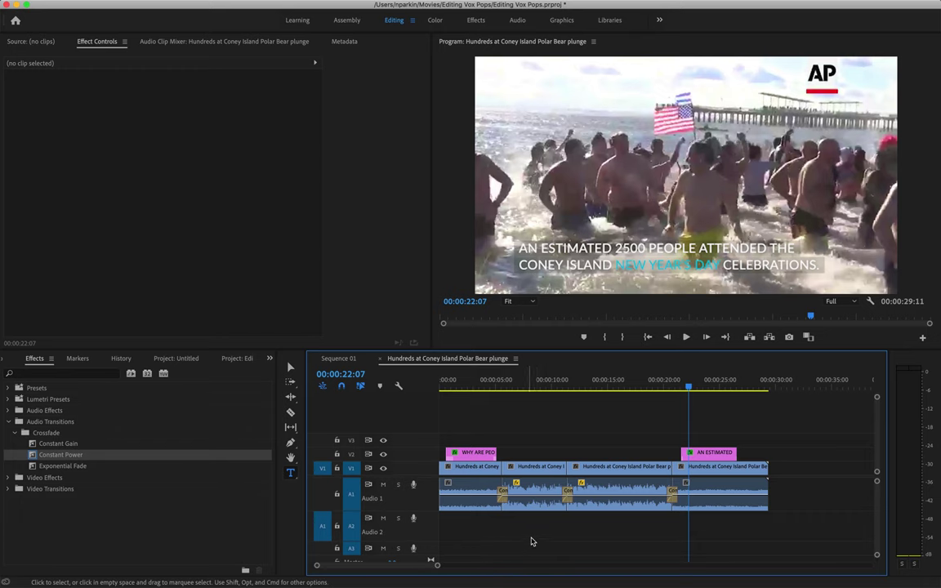
{"action": "left_click", "coordinate": [701, 381]}
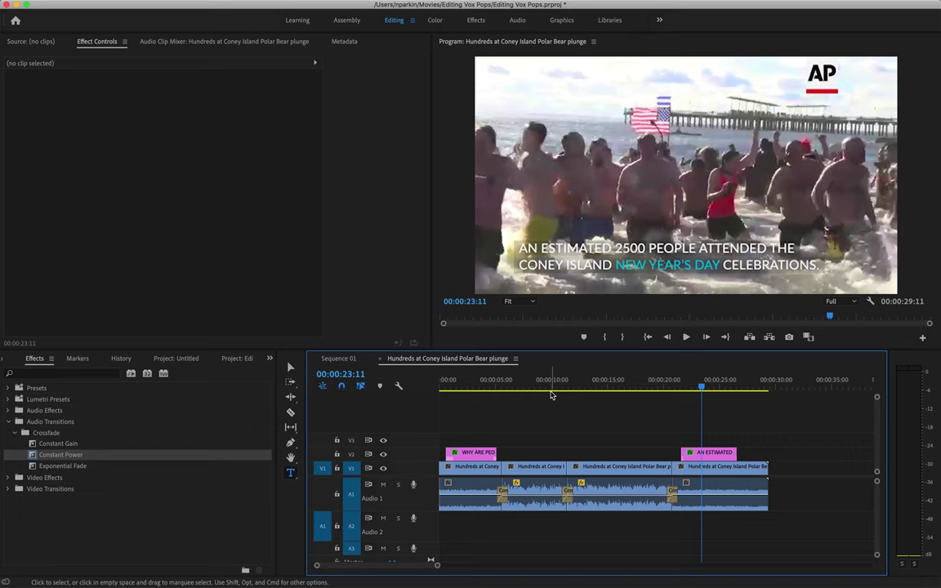
Show the Untitled project's media, expand the AUDIO bin, and place the Love_On_Wings music on Audio 2
{"action": "left_click", "coordinate": [6, 359]}
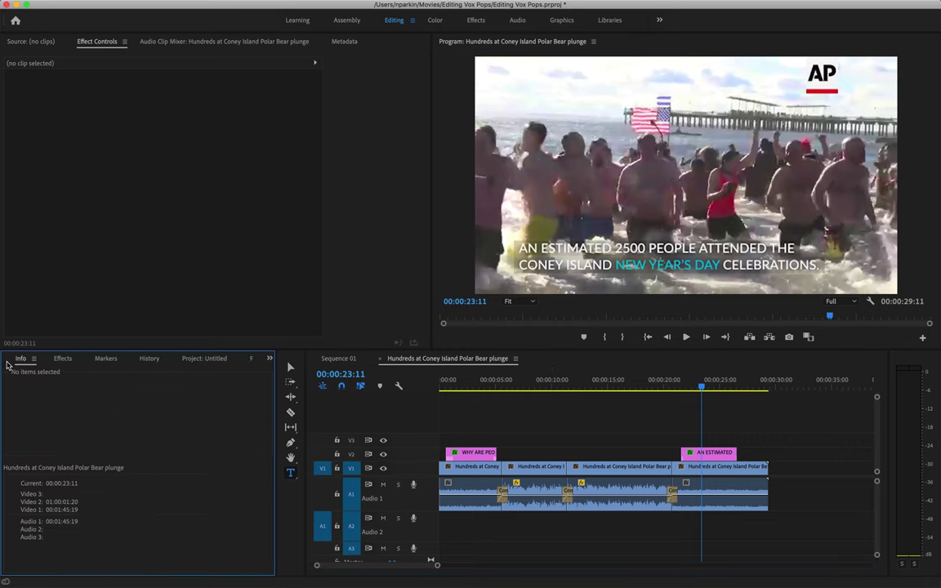
{"action": "left_click", "coordinate": [7, 359]}
{"action": "left_click", "coordinate": [6, 358]}
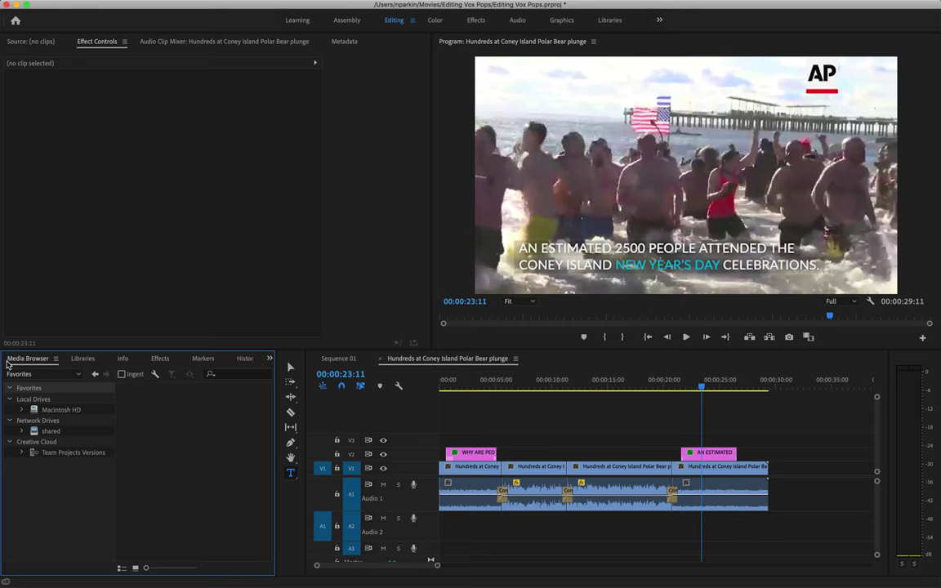
{"action": "left_click", "coordinate": [55, 359]}
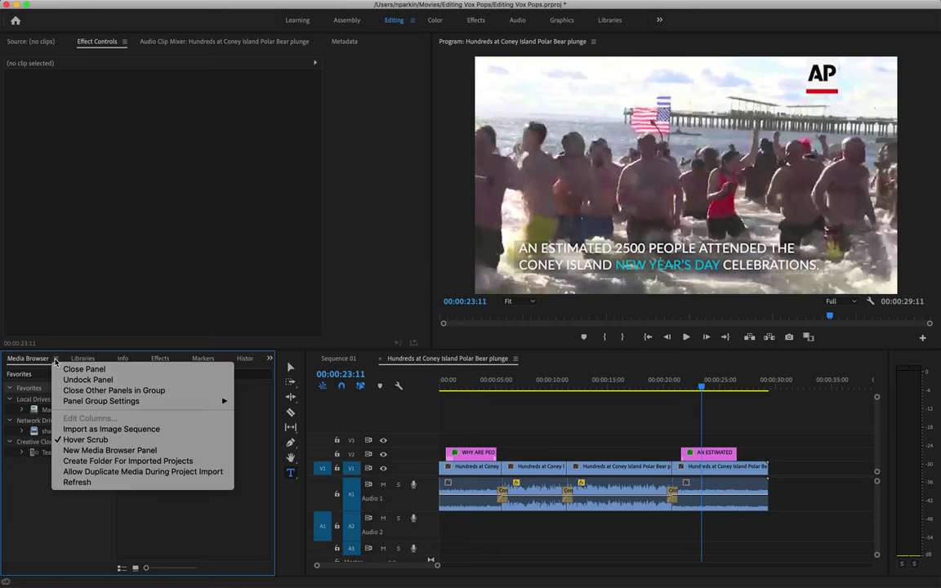
{"action": "left_click", "coordinate": [56, 359]}
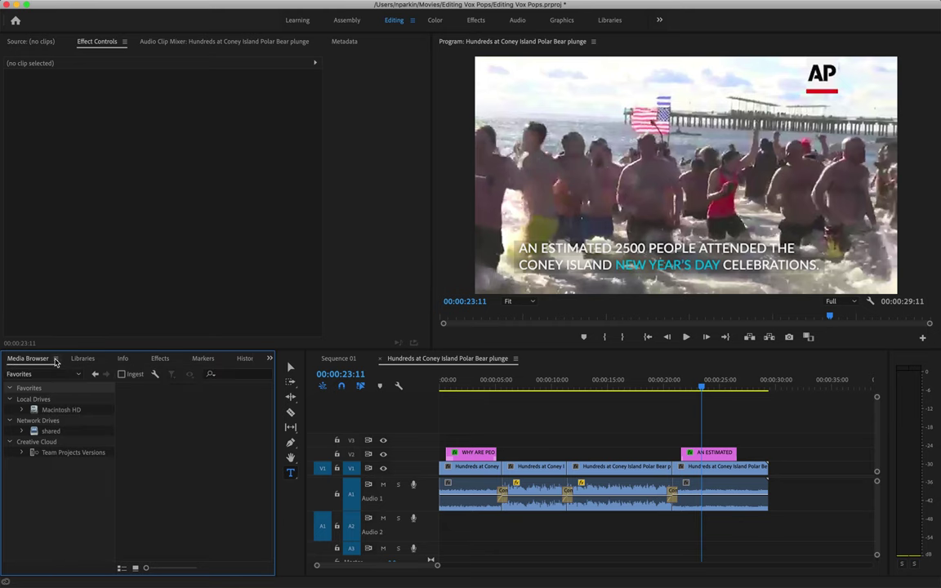
{"action": "left_click", "coordinate": [270, 359]}
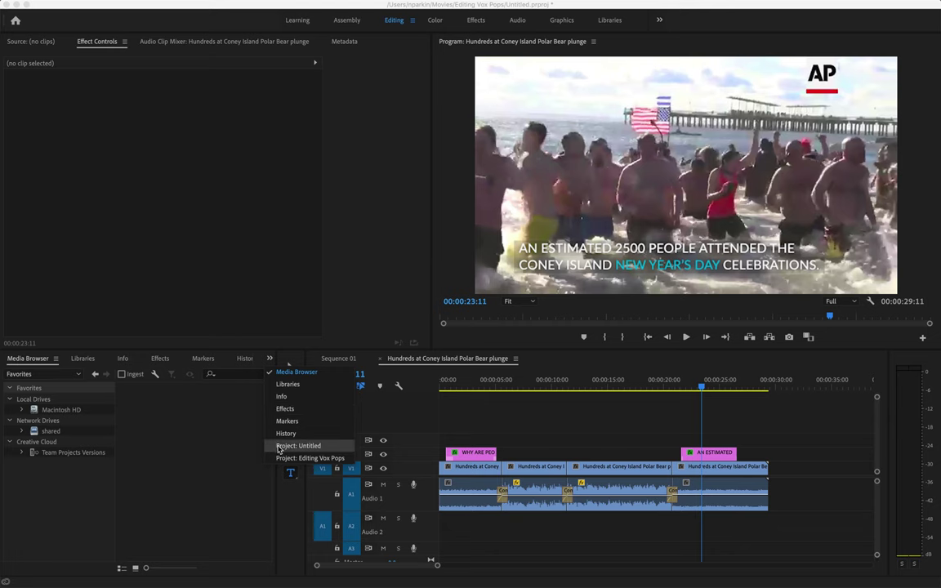
{"action": "left_click", "coordinate": [298, 446]}
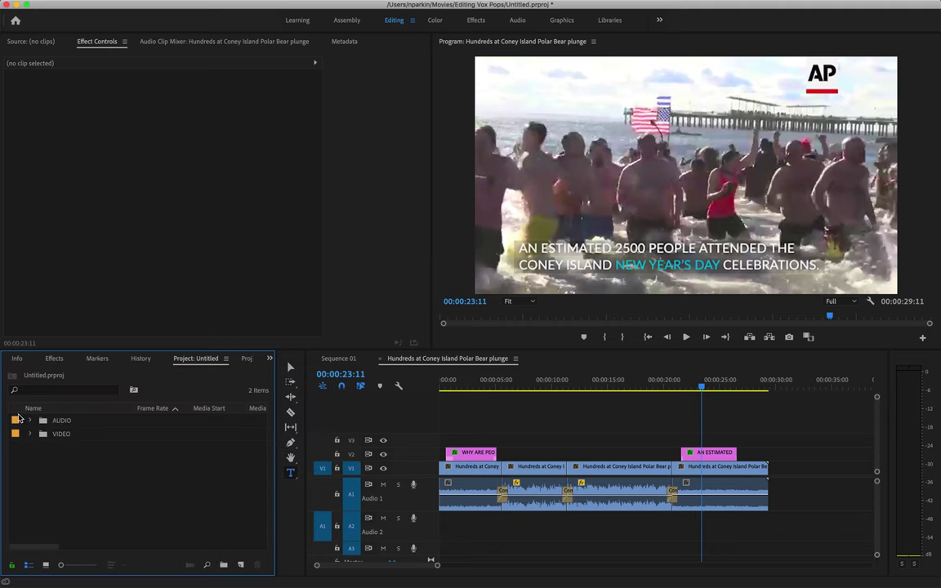
{"action": "left_click", "coordinate": [30, 421]}
{"action": "left_click", "coordinate": [81, 435]}
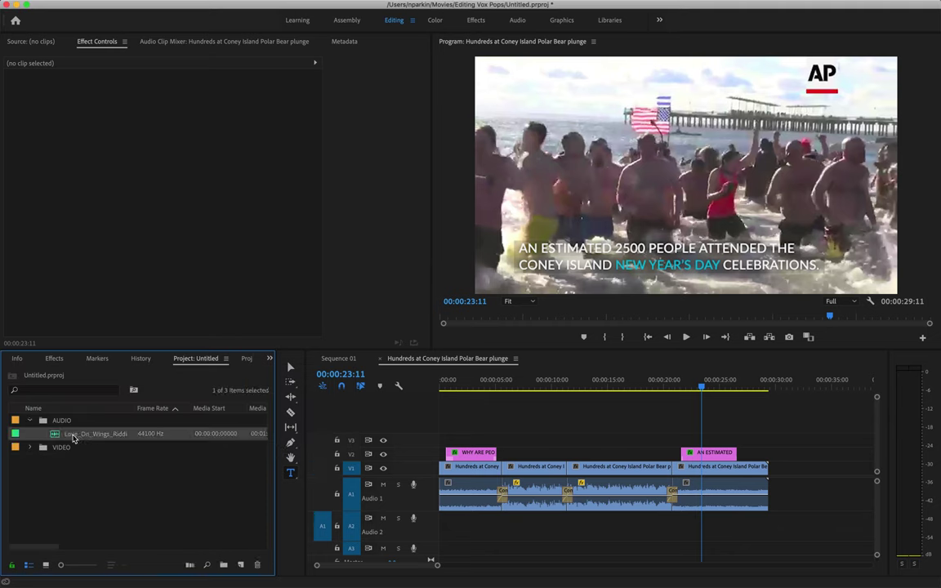
{"action": "left_click_drag", "start_coordinate": [63, 437], "coordinate": [439, 532]}
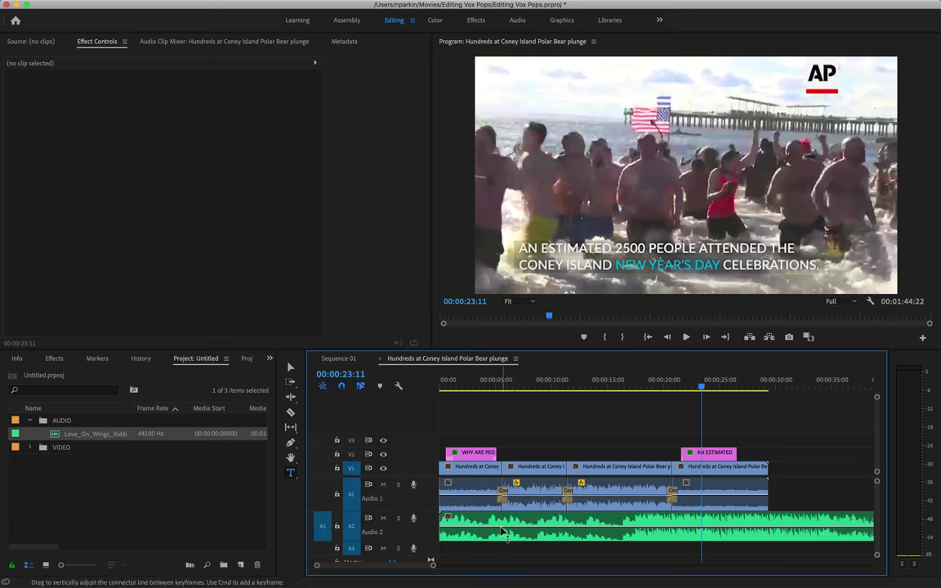
Select the Love_On_Wings music clip on Audio 2
{"action": "mouse_move", "coordinate": [504, 532]}
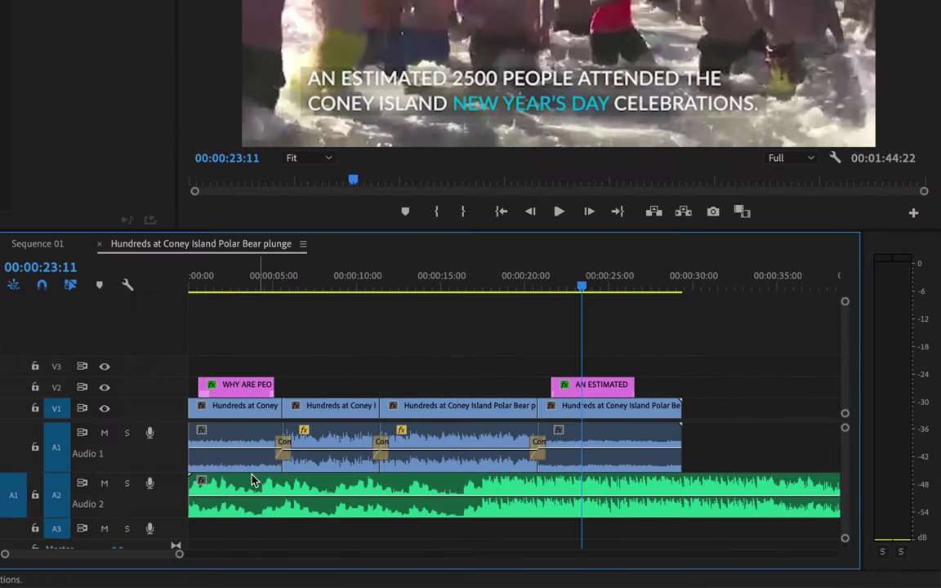
{"action": "left_click", "coordinate": [208, 496]}
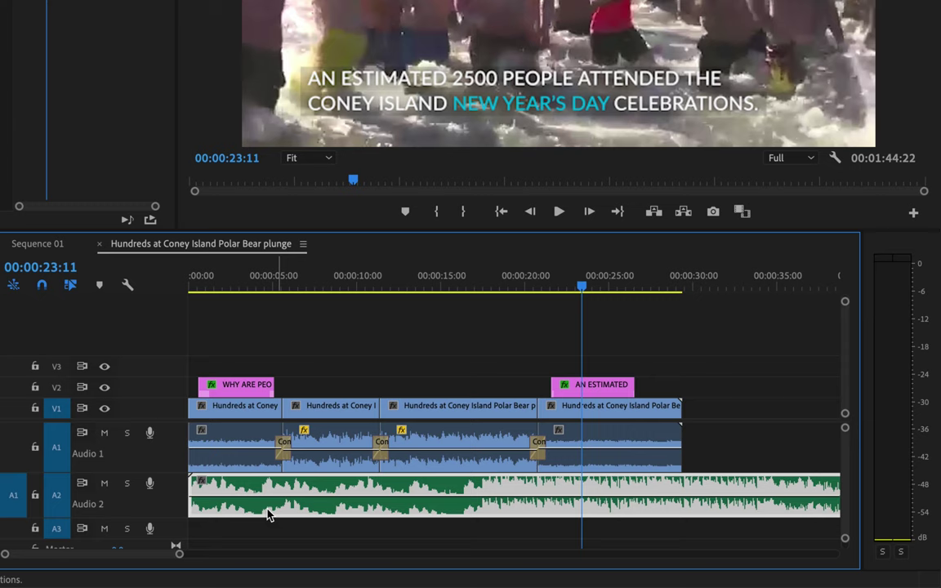
{"action": "left_click", "coordinate": [247, 445]}
{"action": "left_click", "coordinate": [247, 438]}
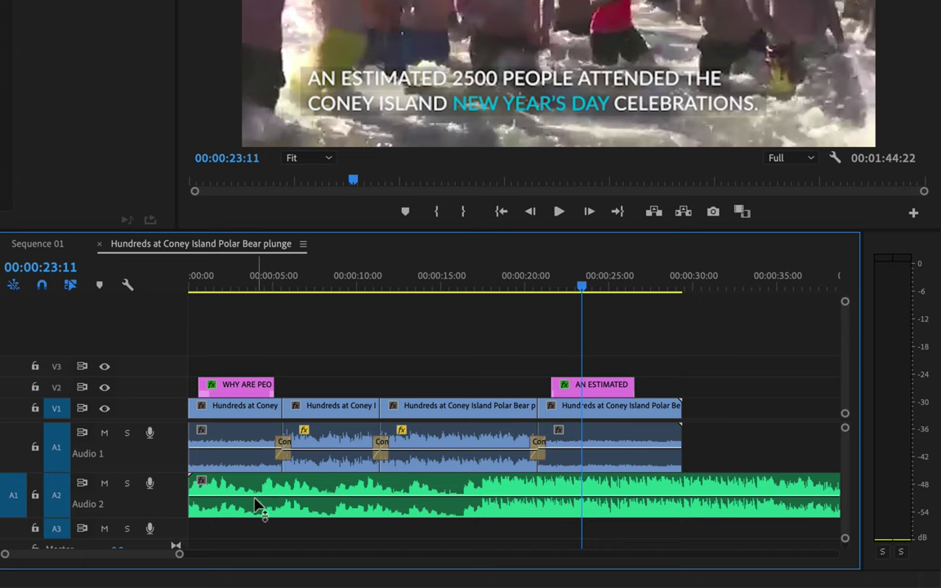
Play the sequence from the start, stopping around 00:00:05:04
{"action": "left_click_drag", "start_coordinate": [221, 286], "coordinate": [163, 309]}
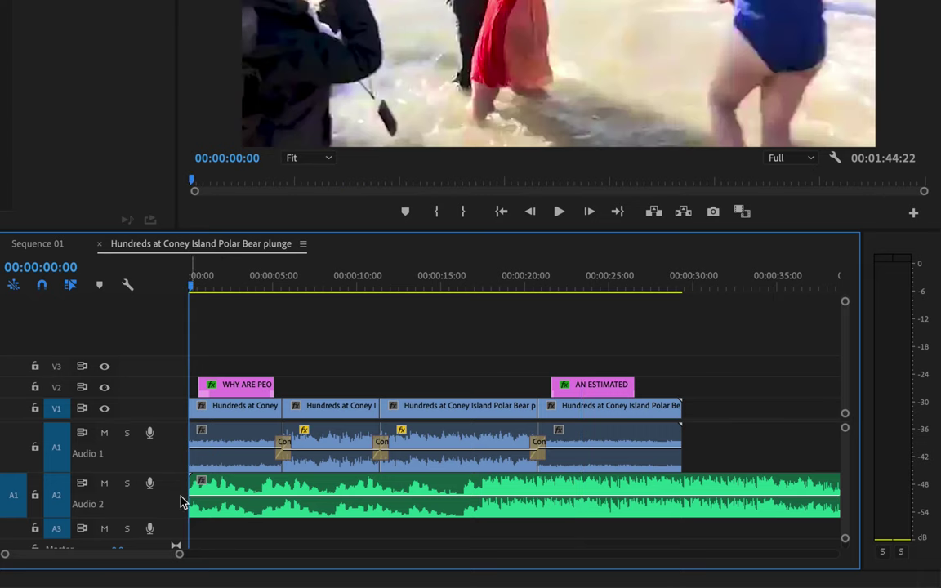
{"action": "key", "text": "space"}
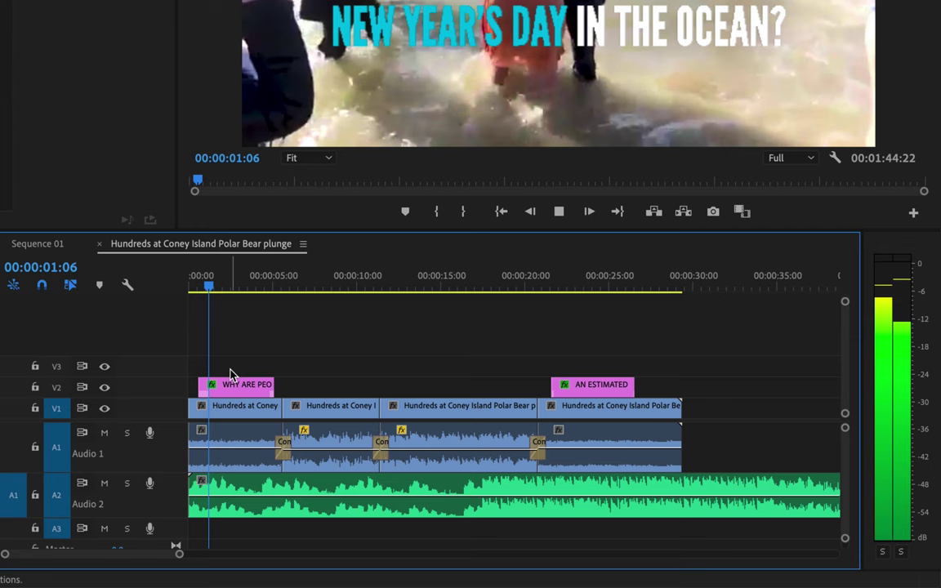
{"action": "key", "text": "space"}
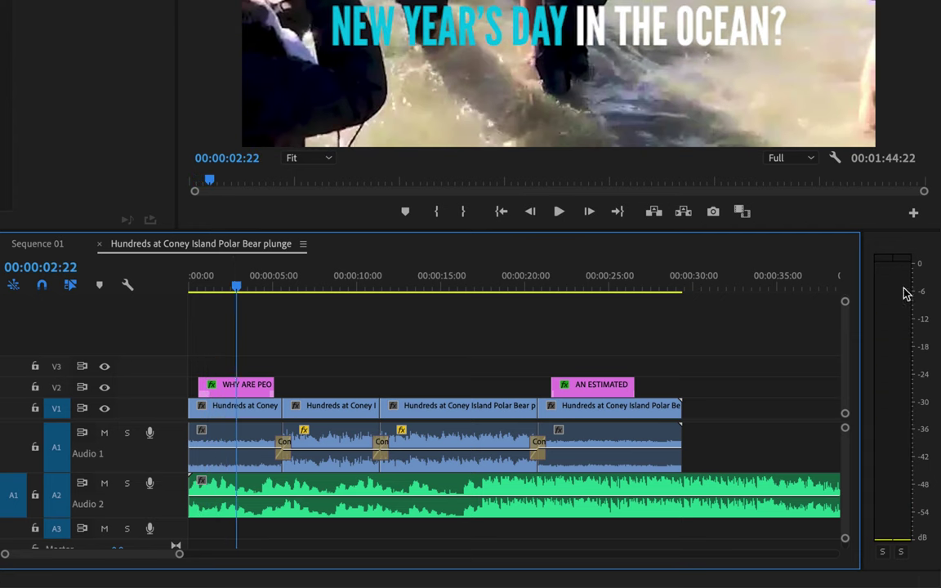
{"action": "key", "text": "space"}
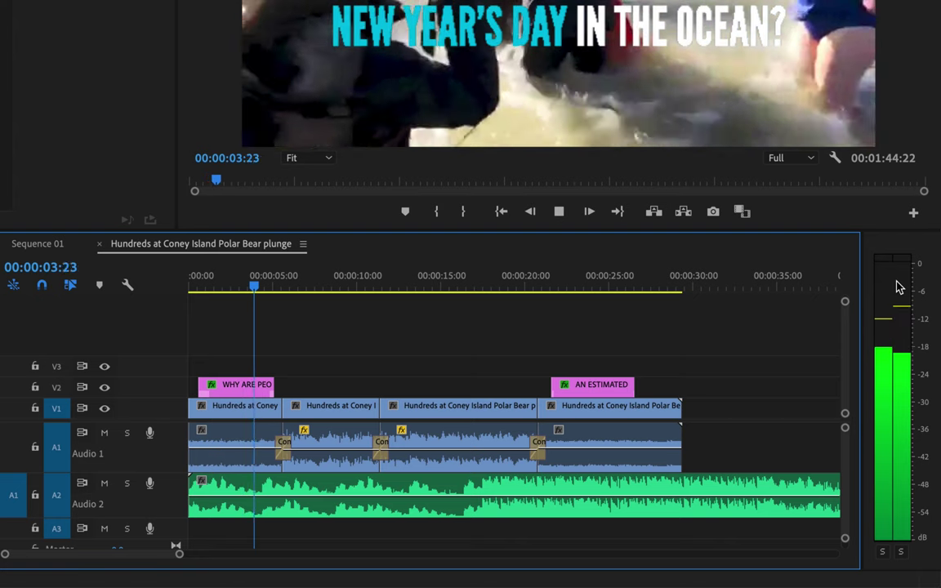
{"action": "key", "text": "space"}
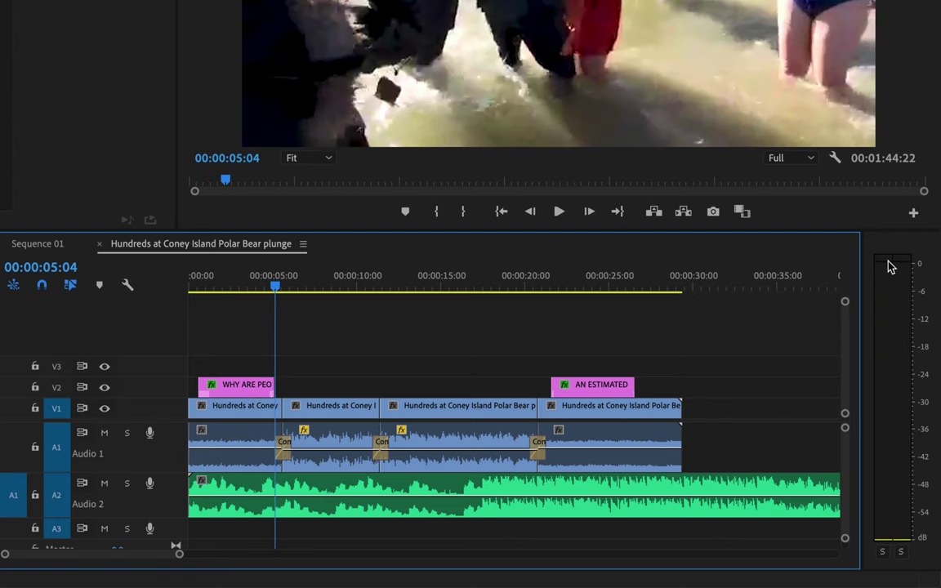
Lower the music clip's volume to -5.10 dB and replay the opening to check the balance
{"action": "left_click", "coordinate": [267, 506]}
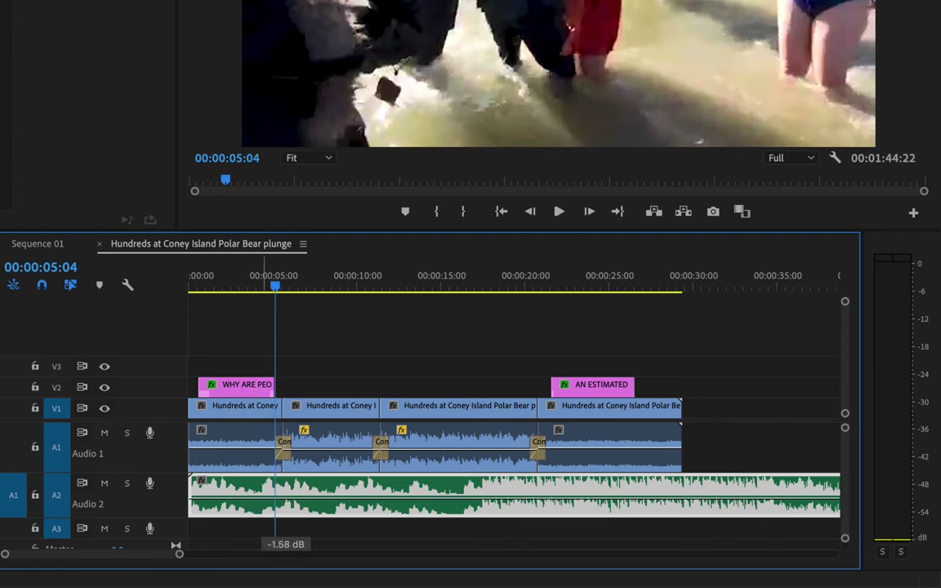
{"action": "left_click_drag", "start_coordinate": [267, 498], "coordinate": [267, 503]}
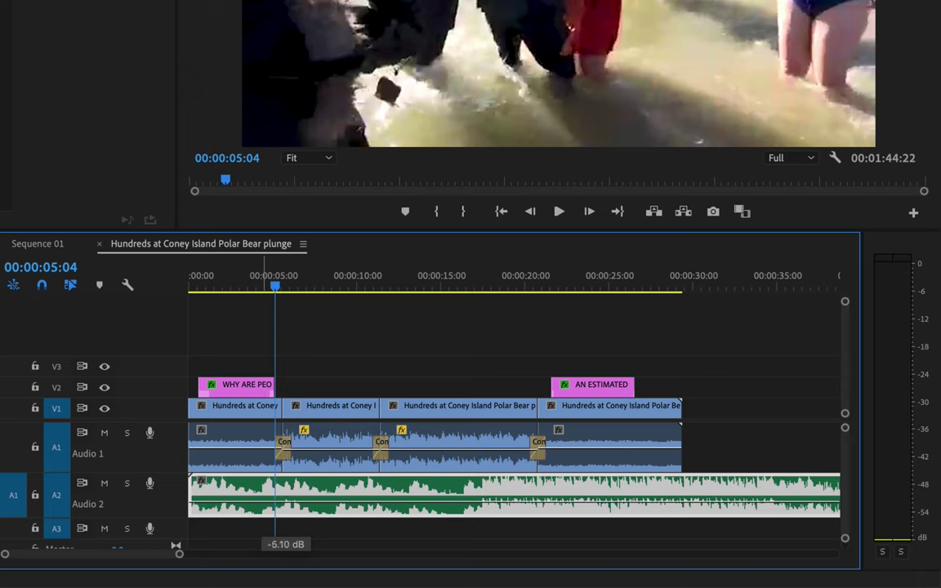
{"action": "key", "text": "Home"}
{"action": "key", "text": "space"}
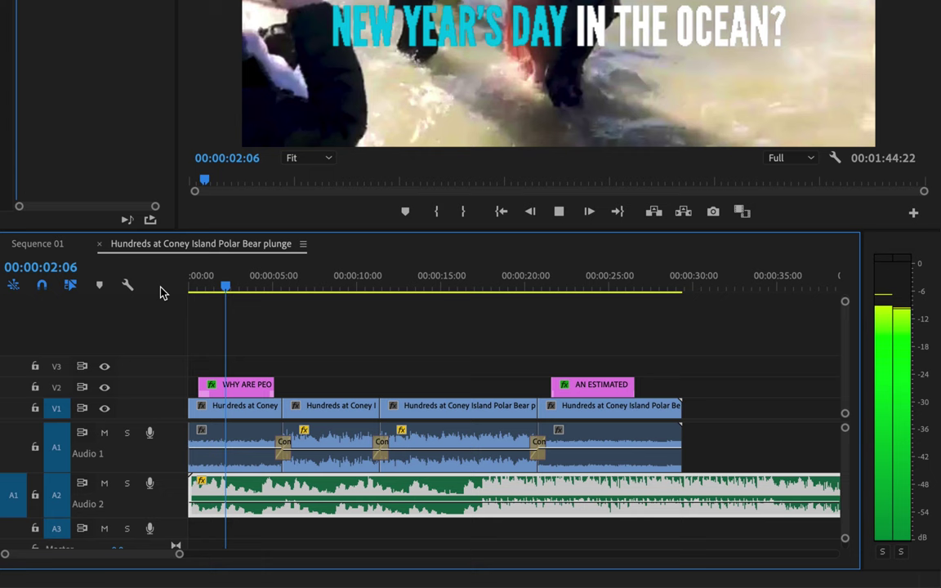
{"action": "key", "text": "space"}
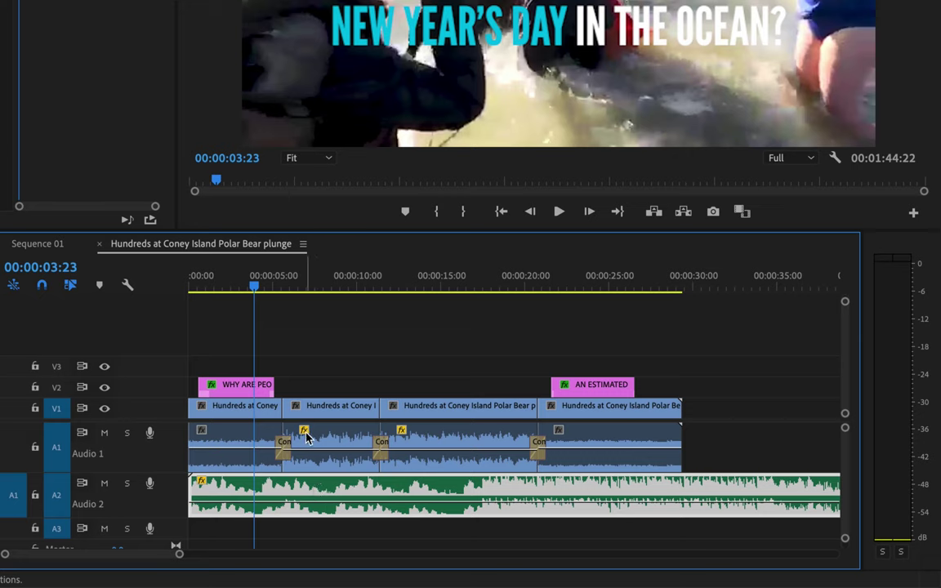
{"action": "key", "text": "space"}
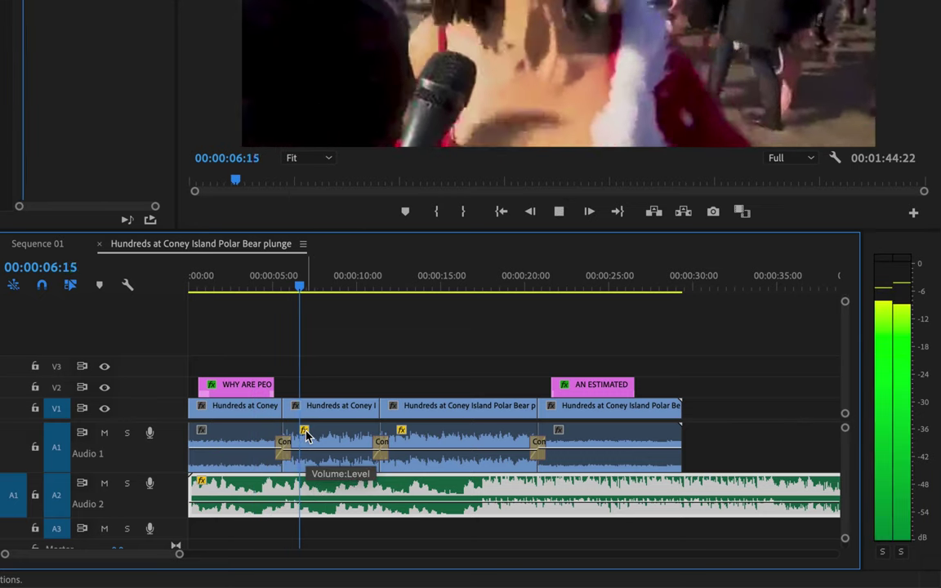
{"action": "key", "text": "space"}
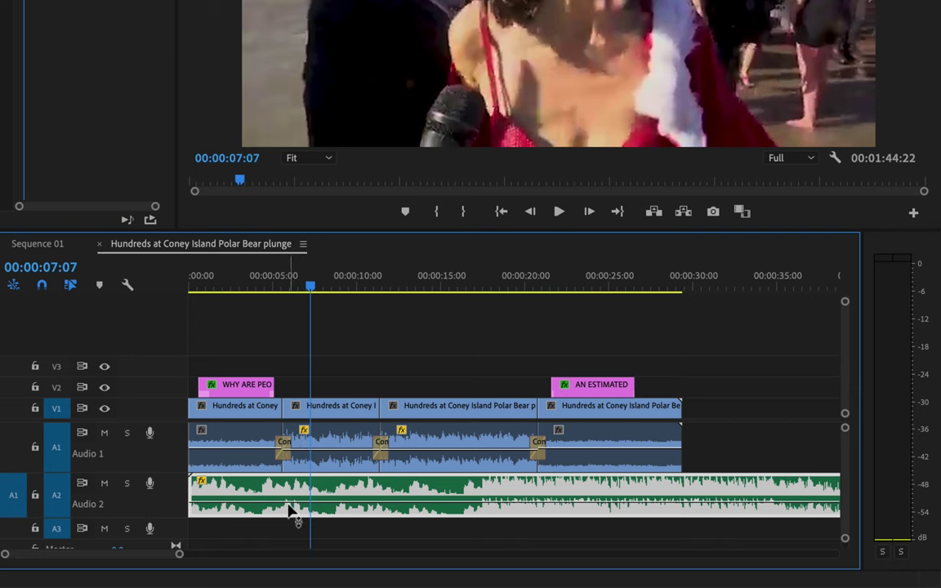
Try further overall music levels and scrub through the opening seconds
{"action": "mouse_move", "coordinate": [290, 511]}
{"action": "mouse_move", "coordinate": [296, 500]}
{"action": "left_mouse_down"}
{"action": "mouse_move", "coordinate": [298, 489]}
{"action": "mouse_move", "coordinate": [295, 510]}
{"action": "left_mouse_up"}
{"action": "left_click_drag", "start_coordinate": [212, 286], "coordinate": [216, 289]}
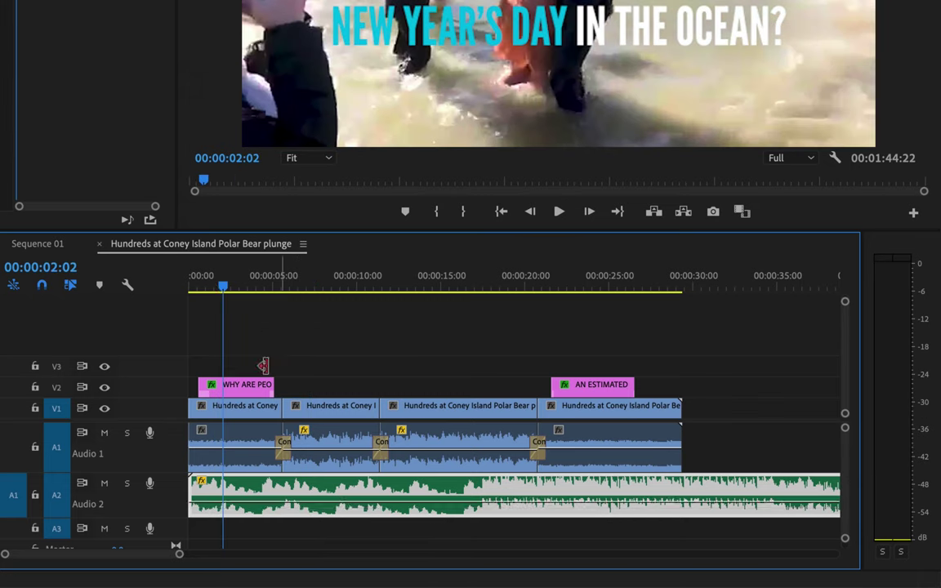
Add three music volume keyframes around five seconds and pull the level down between them
{"action": "left_click", "coordinate": [279, 283]}
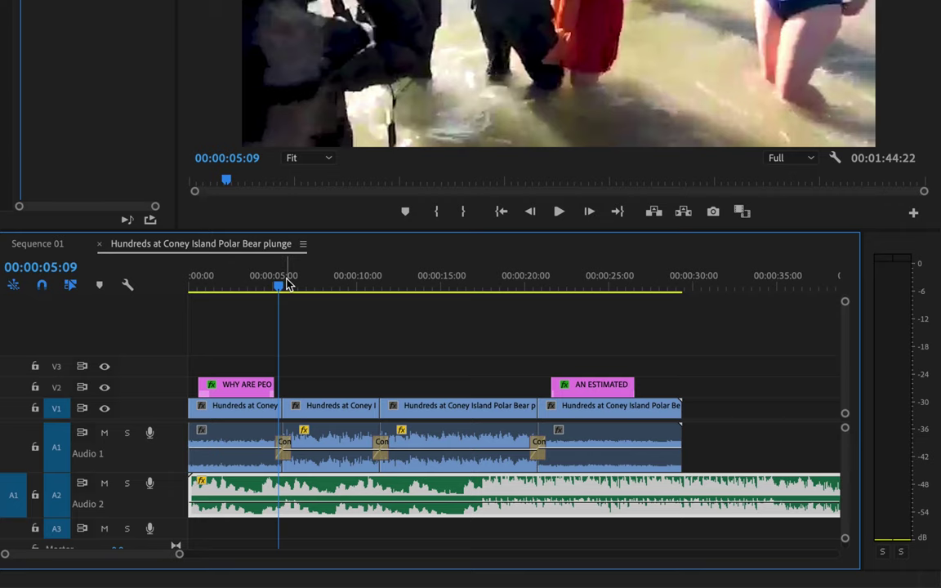
{"action": "key", "text": "equal"}
{"action": "key", "text": "equal"}
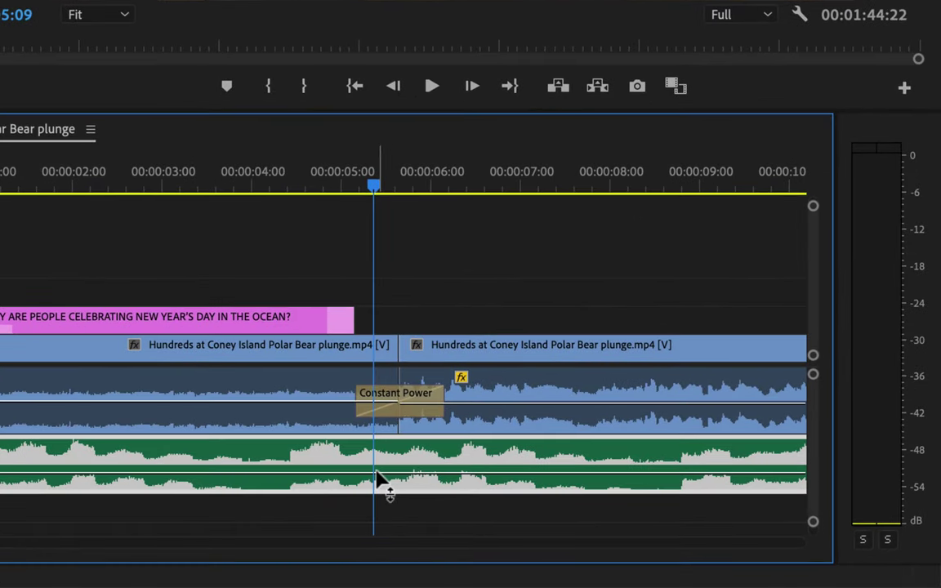
{"action": "mouse_move", "coordinate": [376, 475]}
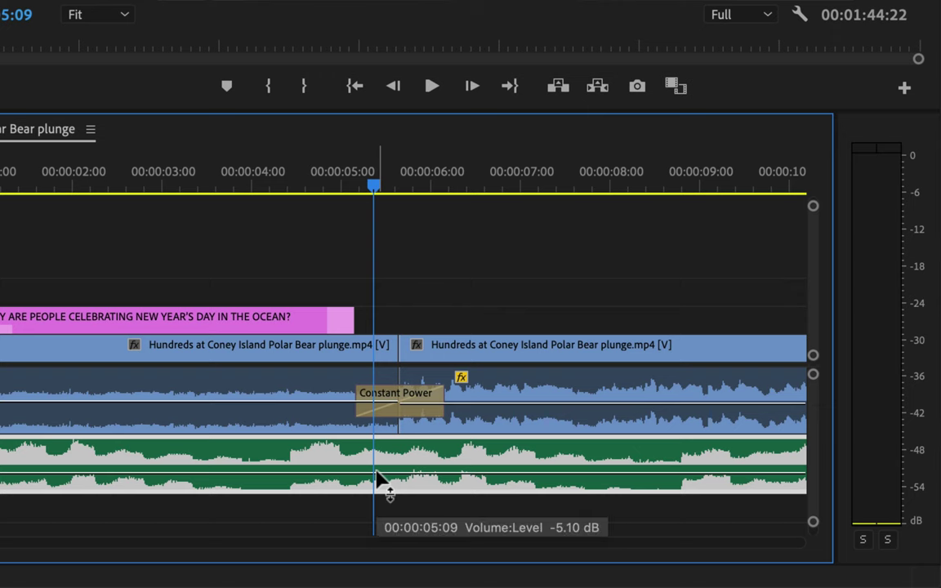
{"action": "left_click", "coordinate": [377, 476], "text": "ctrl"}
{"action": "left_click", "coordinate": [397, 475], "text": "ctrl"}
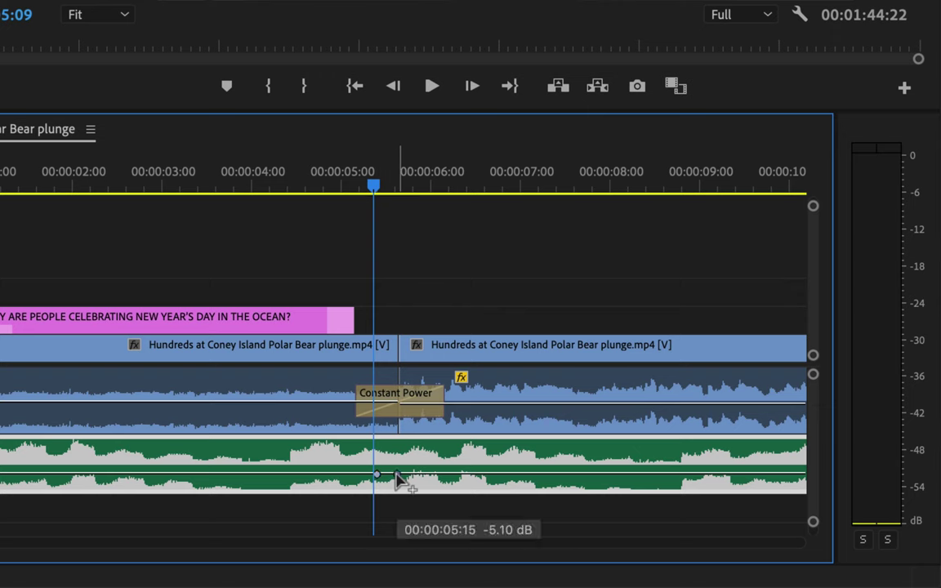
{"action": "left_click", "coordinate": [427, 474], "text": "ctrl"}
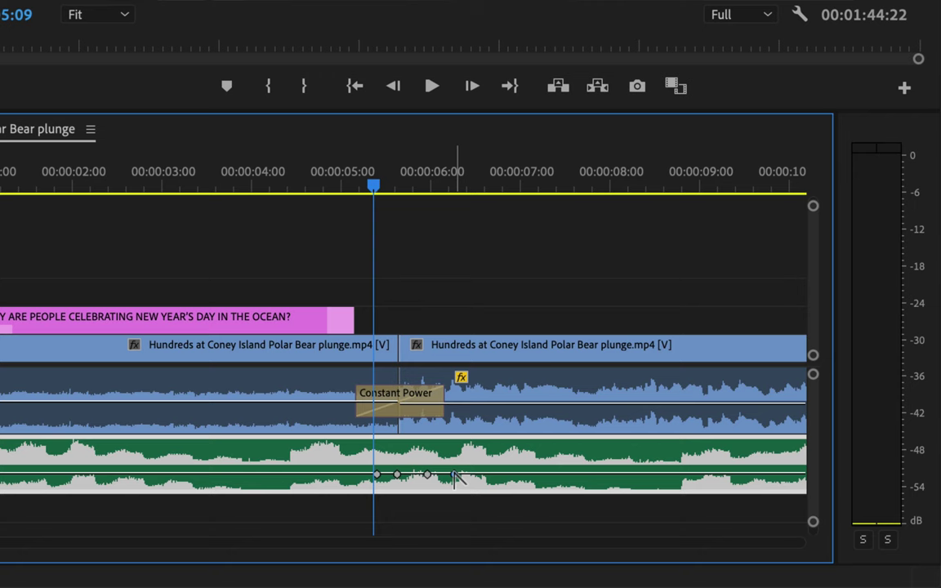
{"action": "left_click", "coordinate": [454, 474]}
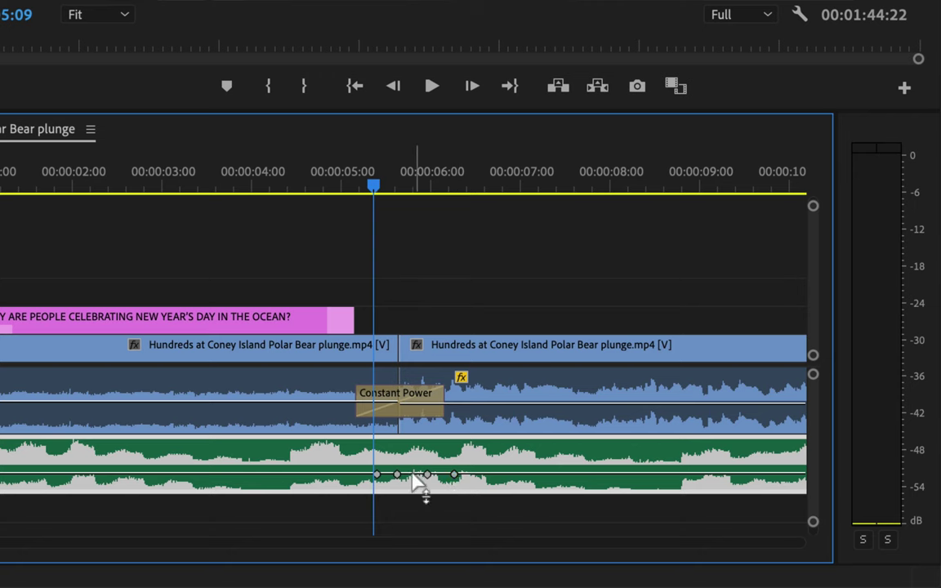
{"action": "mouse_move", "coordinate": [413, 476]}
{"action": "left_mouse_down"}
{"action": "mouse_move", "coordinate": [413, 491]}
{"action": "mouse_move", "coordinate": [413, 447]}
{"action": "mouse_move", "coordinate": [413, 484]}
{"action": "mouse_move", "coordinate": [414, 474]}
{"action": "left_mouse_up"}
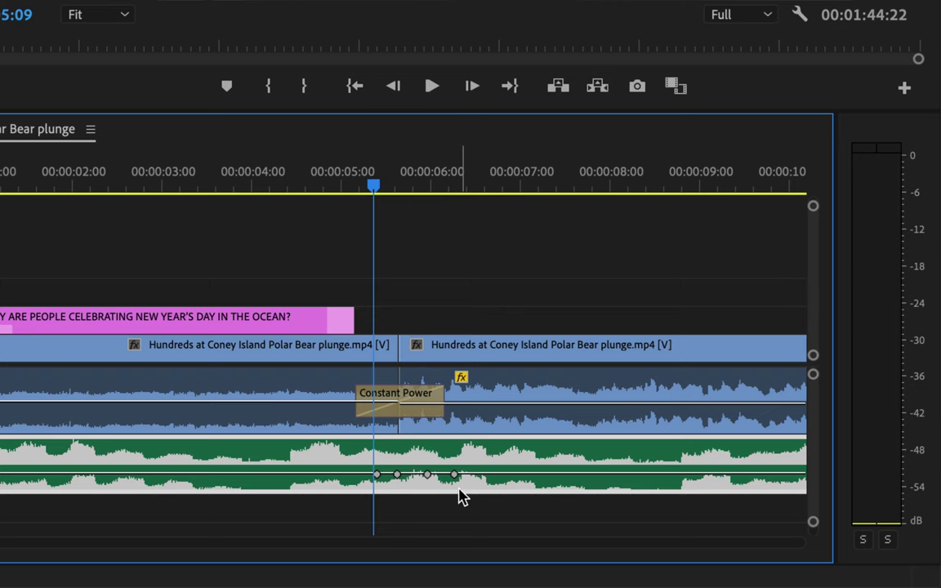
Lower the later keyframes to -13.06 dB and about -15.56 dB, then play back the dip
{"action": "mouse_move", "coordinate": [455, 474]}
{"action": "left_mouse_down"}
{"action": "mouse_move", "coordinate": [482, 480]}
{"action": "mouse_move", "coordinate": [430, 475]}
{"action": "mouse_move", "coordinate": [454, 478]}
{"action": "left_mouse_up"}
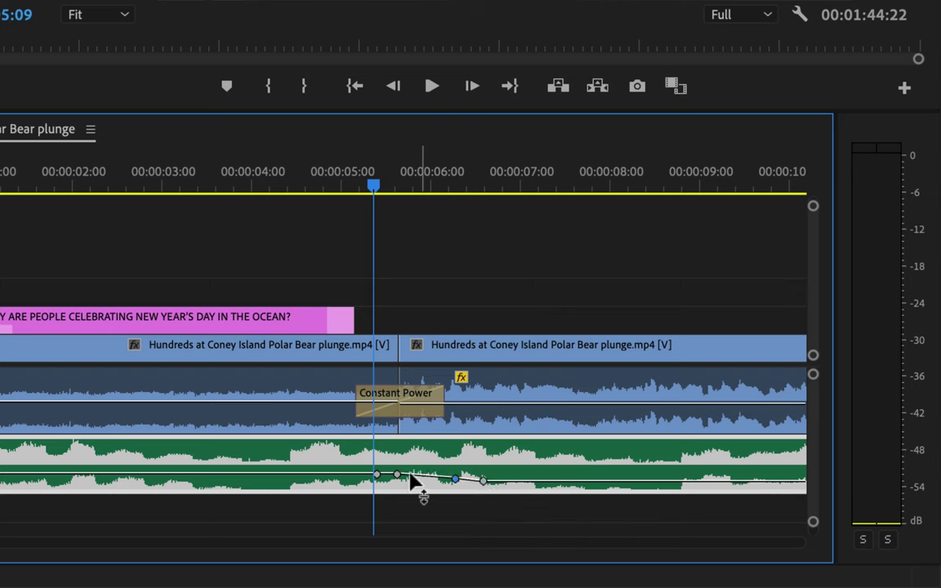
{"action": "left_click_drag", "start_coordinate": [398, 476], "coordinate": [426, 478]}
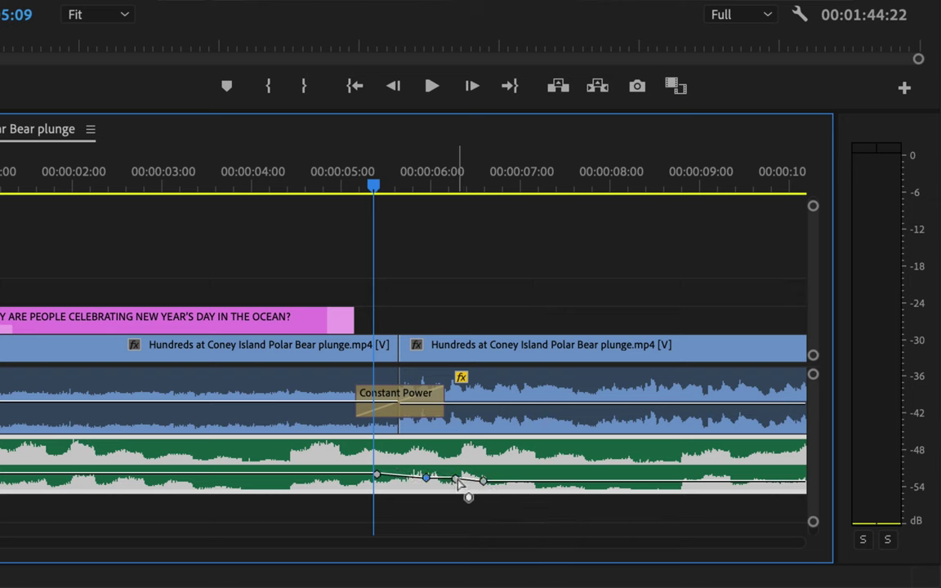
{"action": "left_click", "coordinate": [482, 480]}
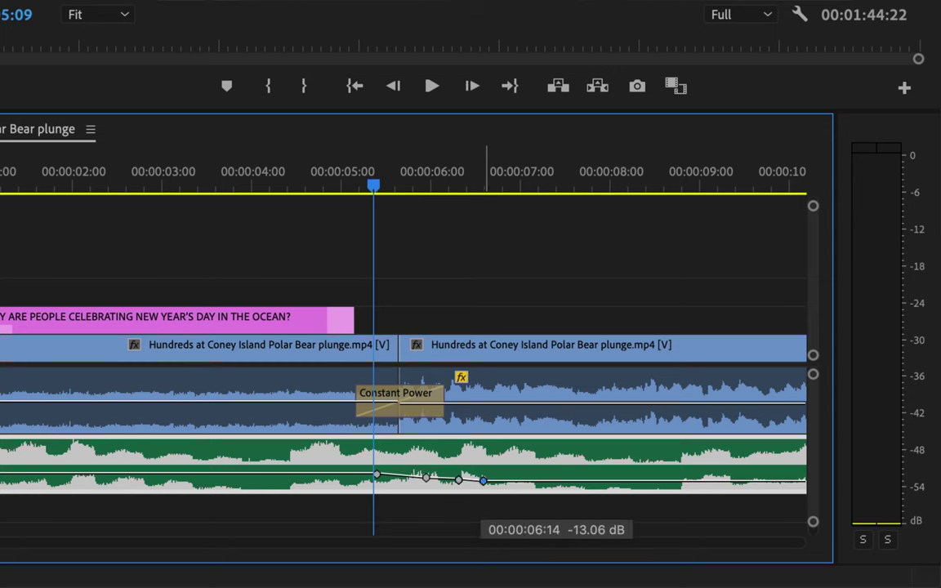
{"action": "left_click_drag", "start_coordinate": [490, 482], "coordinate": [490, 482]}
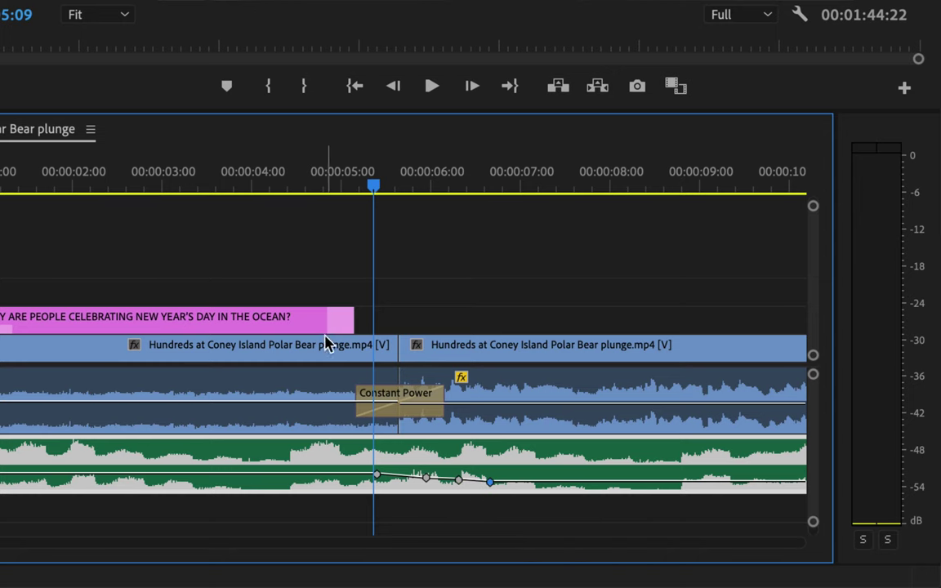
{"action": "left_click", "coordinate": [232, 181]}
{"action": "key", "text": "minus"}
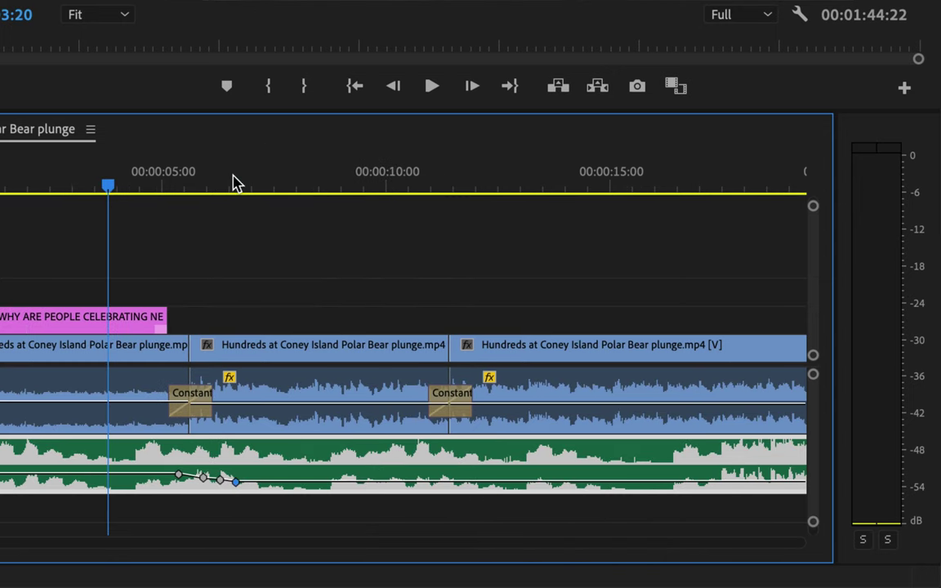
{"action": "key", "text": "space"}
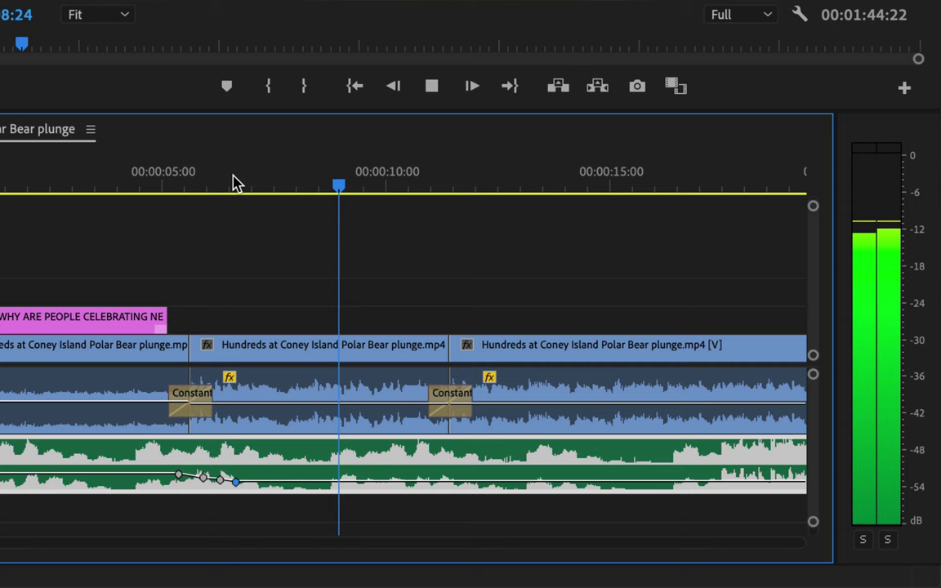
{"action": "key", "text": "space"}
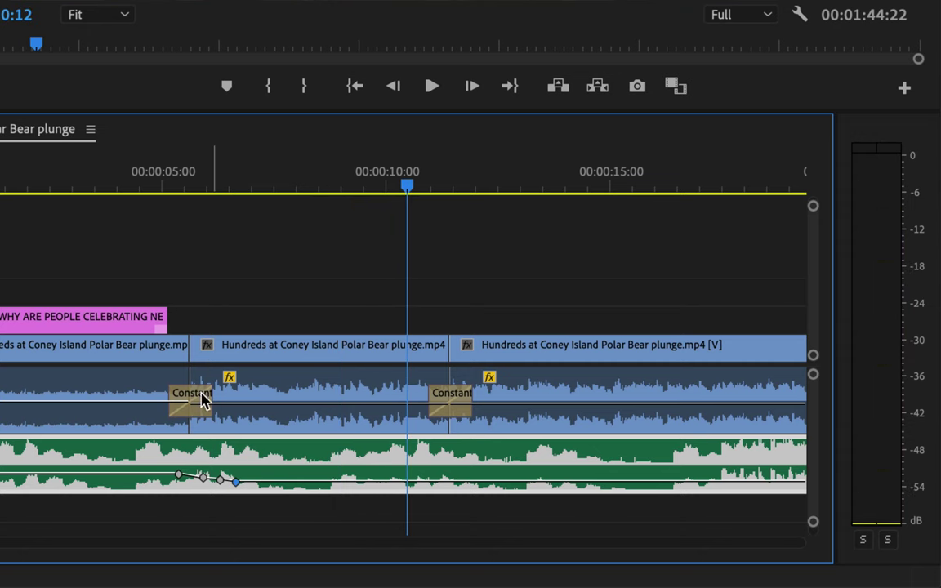
Lower the music keyframe at 00:00:05:23 to -11.12 dB
{"action": "left_click", "coordinate": [203, 479]}
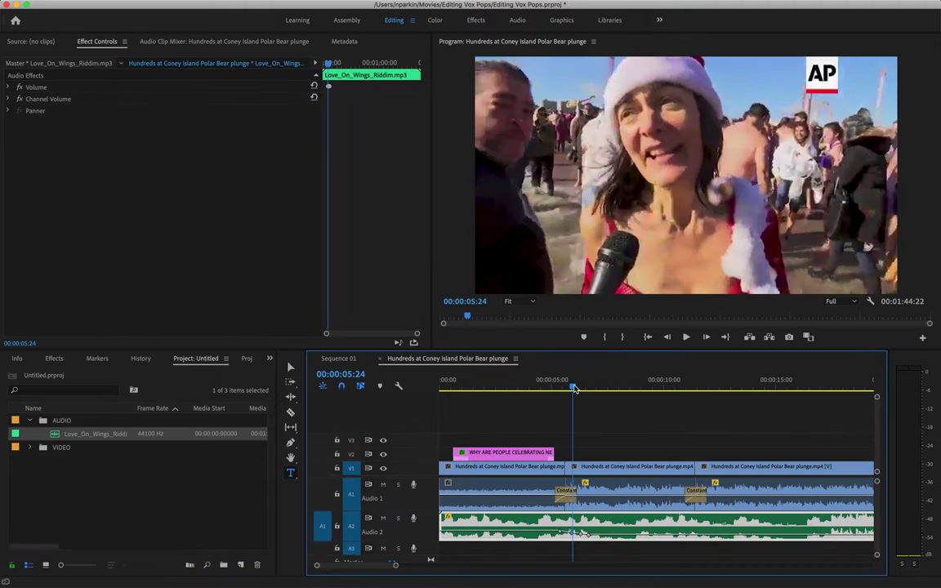
{"action": "key", "text": "="}
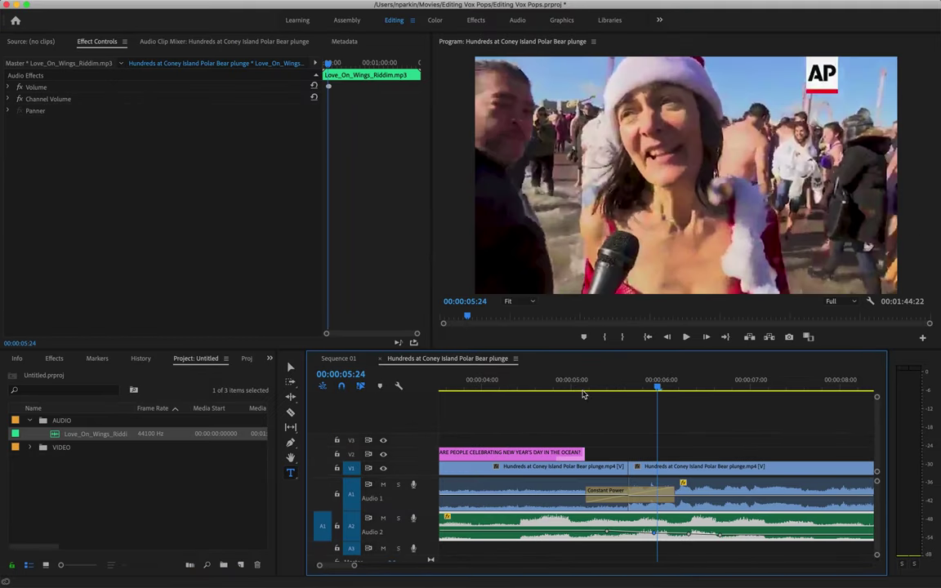
{"action": "left_click", "coordinate": [659, 536]}
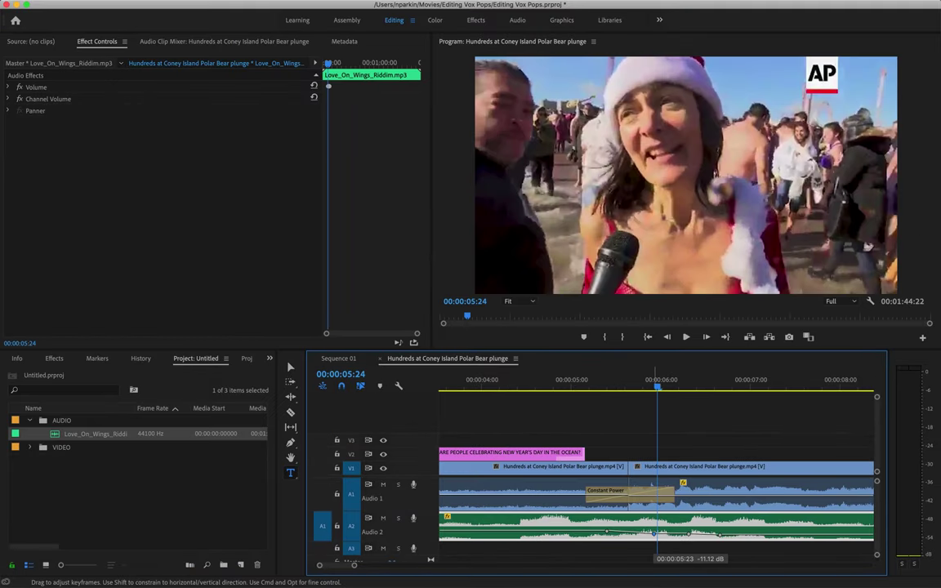
{"action": "left_click_drag", "start_coordinate": [659, 536], "coordinate": [660, 537]}
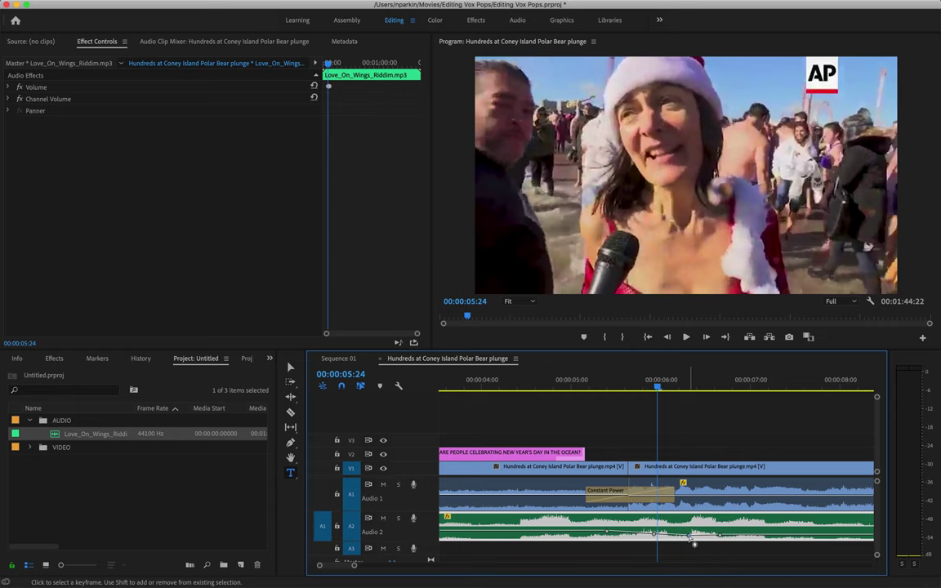
{"action": "left_click", "coordinate": [554, 384]}
Preview the adjusted music dip and stop on the 2500-attendees caption at 00:00:23:00
{"action": "key", "text": "space"}
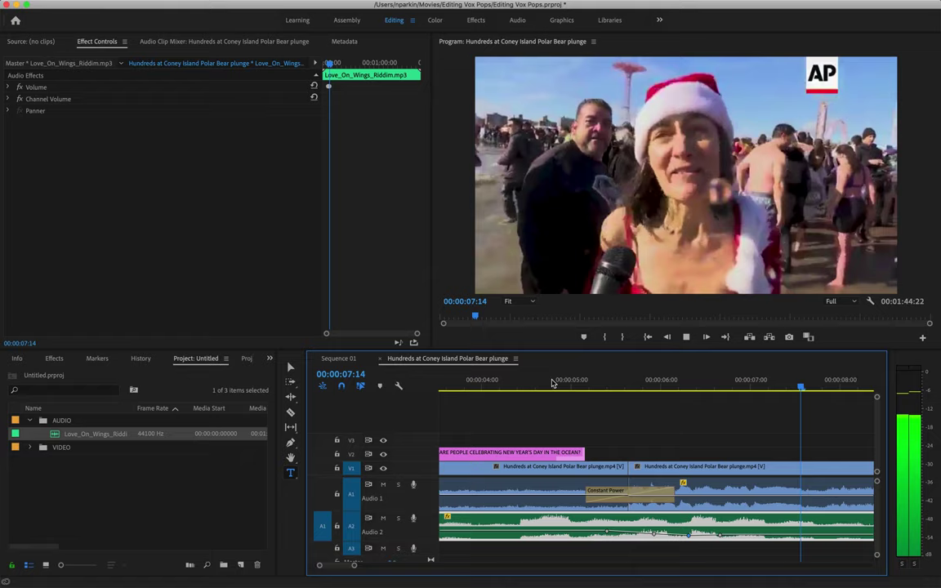
{"action": "key", "text": "minus"}
{"action": "key", "text": "minus"}
{"action": "key", "text": "minus"}
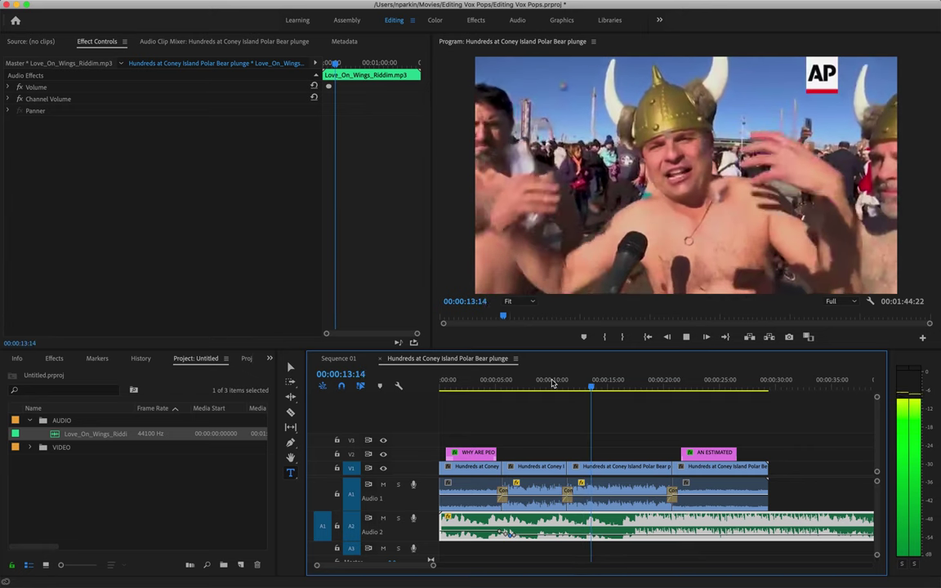
{"action": "key", "text": "space"}
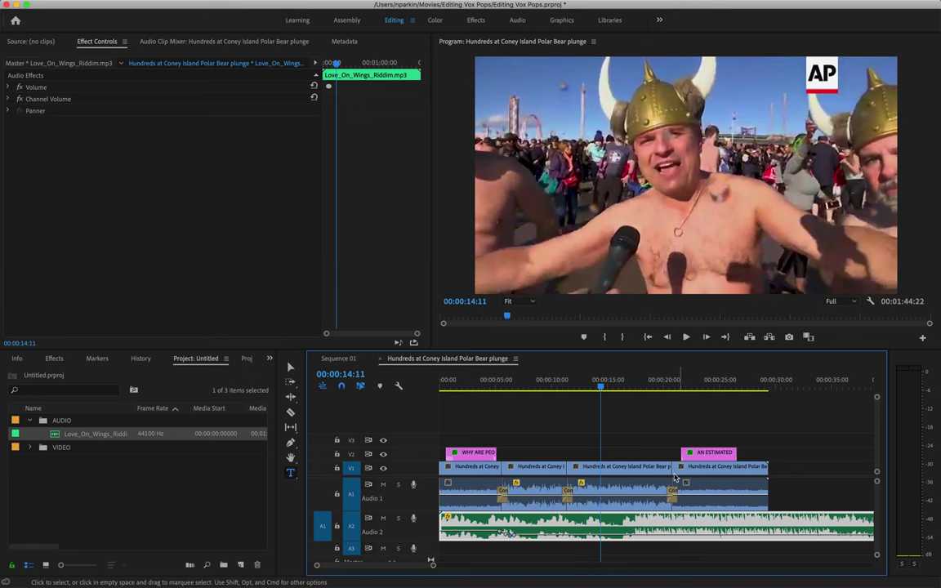
{"action": "left_click", "coordinate": [697, 384]}
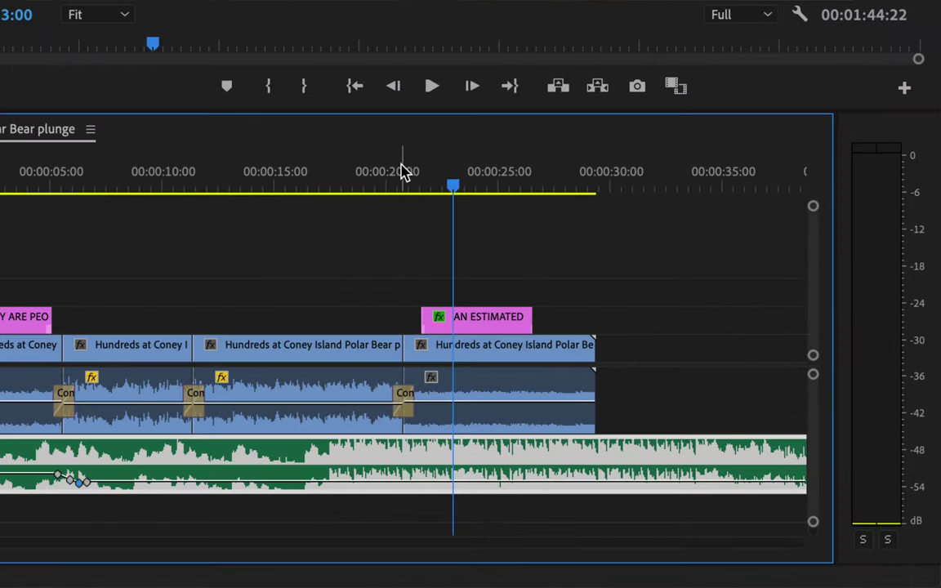
Add music volume keyframes around 00:00:21 and raise the level after the speech to -6.02 dB
{"action": "left_click", "coordinate": [401, 172]}
{"action": "key", "text": "="}
{"action": "key", "text": "="}
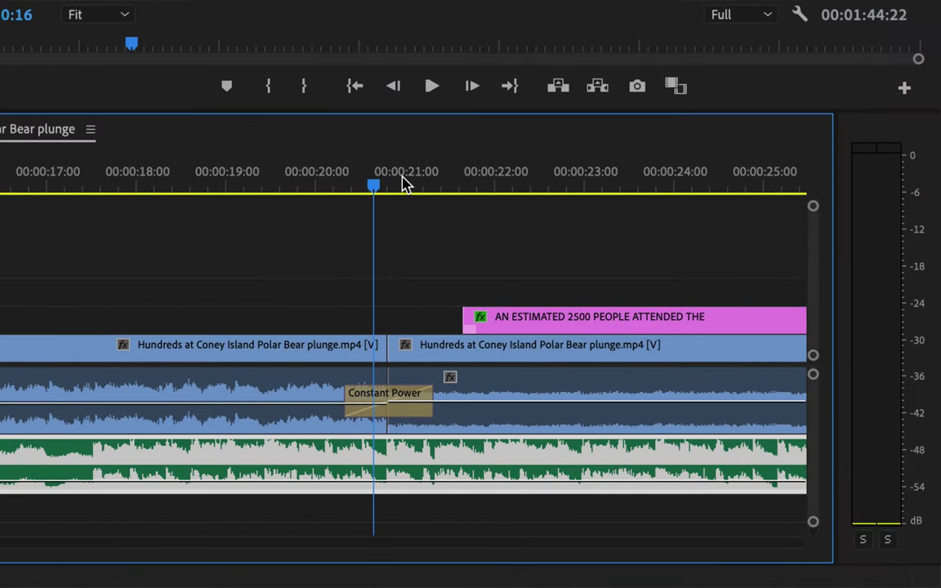
{"action": "left_click", "coordinate": [361, 482], "text": "ctrl"}
{"action": "left_click", "coordinate": [389, 481], "text": "ctrl"}
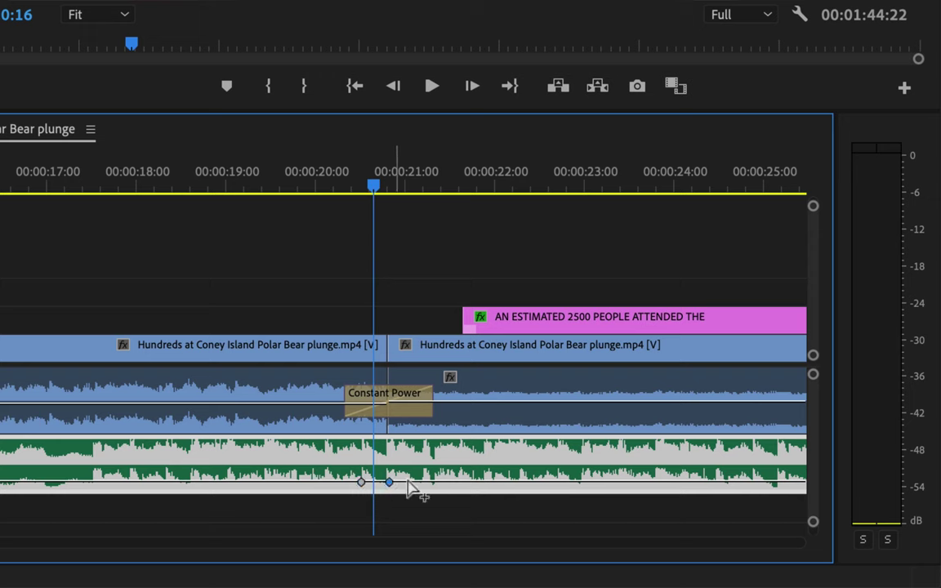
{"action": "left_click", "coordinate": [422, 482], "text": "ctrl"}
{"action": "mouse_move", "coordinate": [447, 481]}
{"action": "left_mouse_down"}
{"action": "mouse_move", "coordinate": [481, 473]}
{"action": "mouse_move", "coordinate": [430, 478]}
{"action": "left_mouse_up"}
{"action": "left_click", "coordinate": [422, 481], "text": "super"}
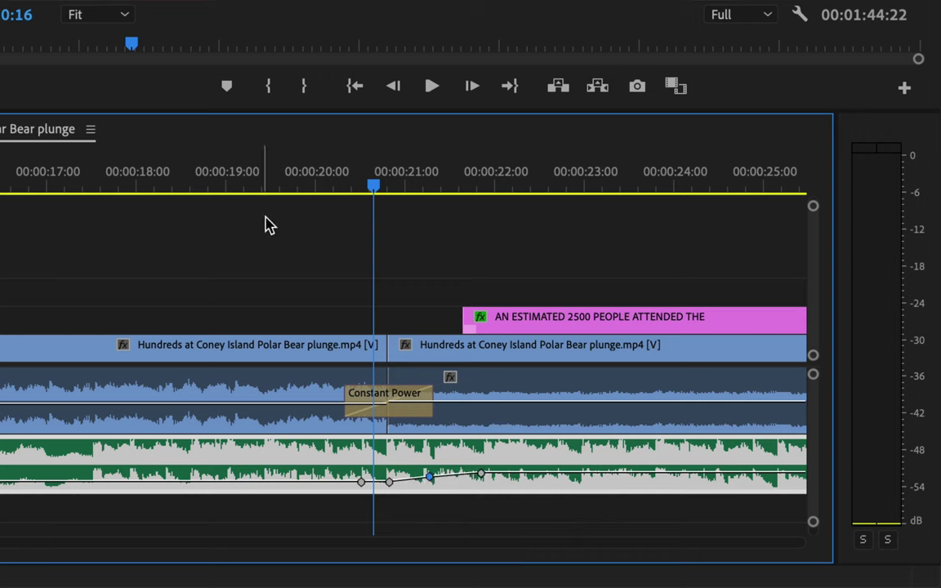
Preview the music rise from about 00:00:18 and set the 00:00:20:20 keyframe to -8.20 dB
{"action": "left_click", "coordinate": [180, 178]}
{"action": "key", "text": "space"}
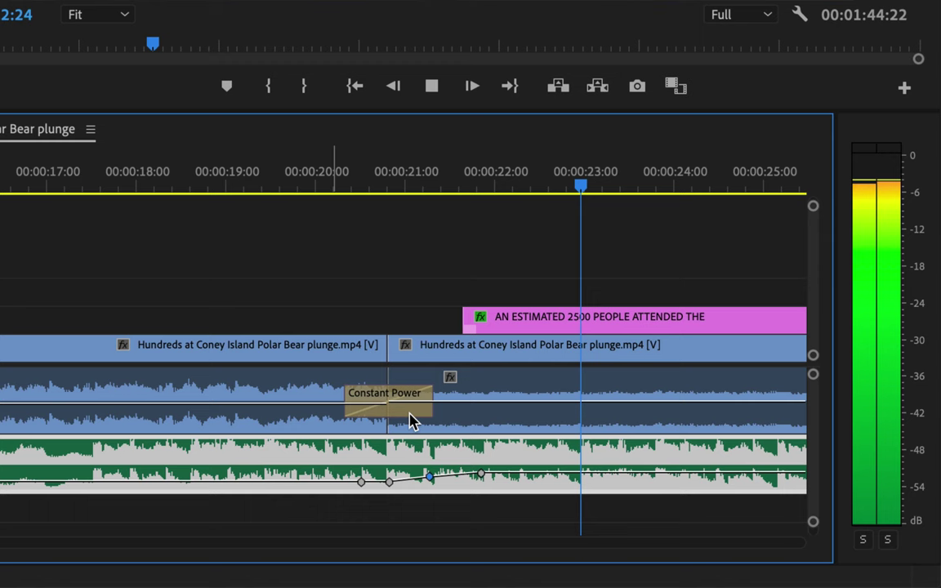
{"action": "key", "text": "space"}
{"action": "left_click", "coordinate": [481, 475]}
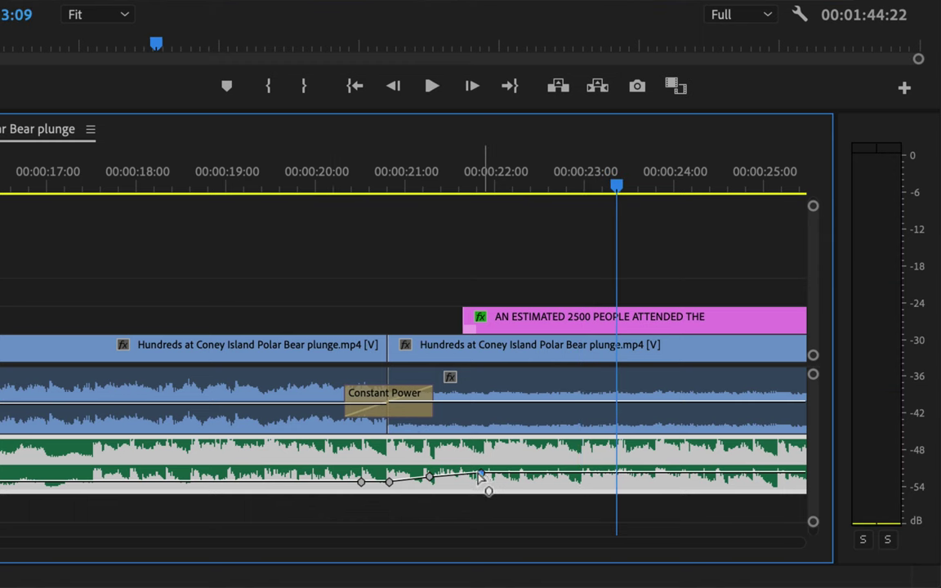
{"action": "left_click_drag", "start_coordinate": [389, 481], "coordinate": [433, 471]}
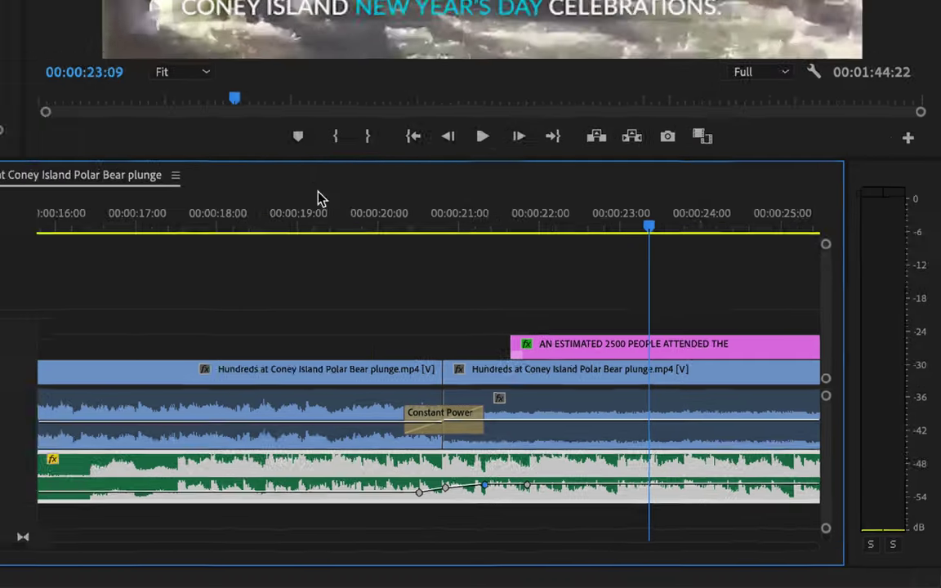
{"action": "left_click", "coordinate": [233, 175]}
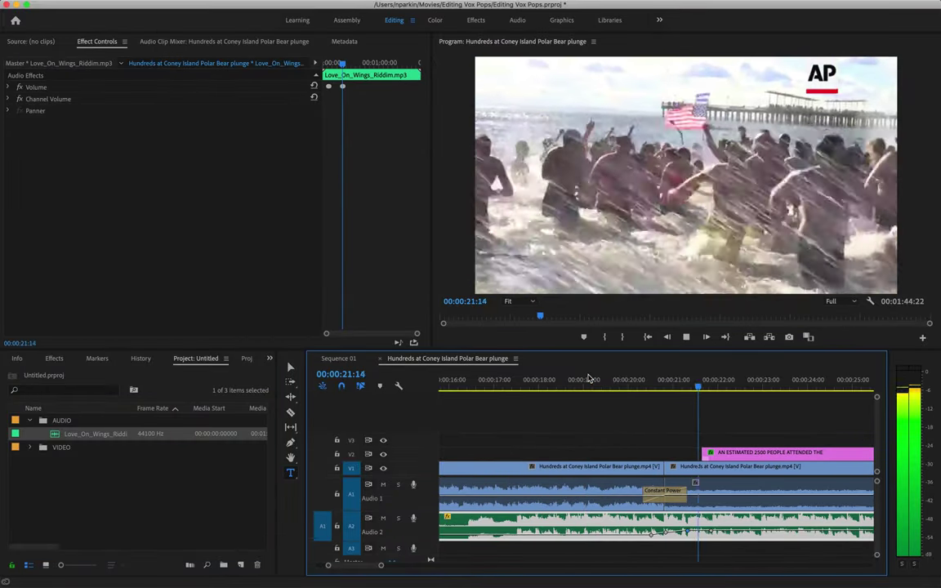
{"action": "key", "text": "backslash"}
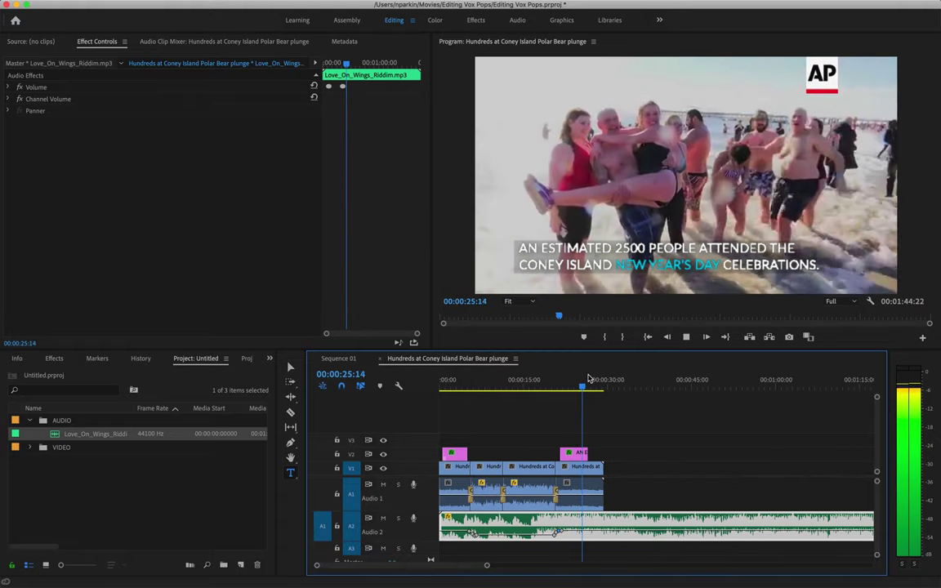
Trim the Love_On_Wings music on Audio 2 to end with the last interview, around 00:00:29
{"action": "key", "text": "space"}
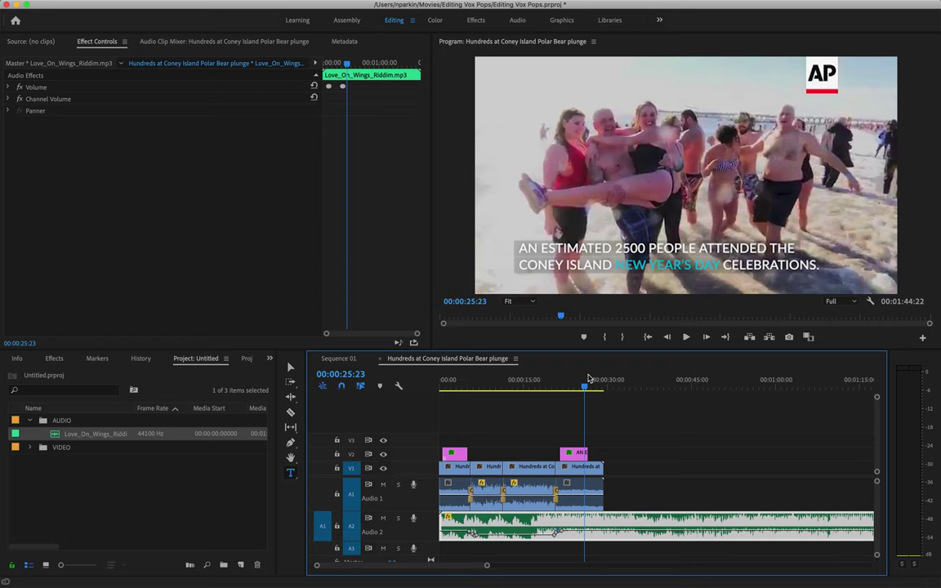
{"action": "key", "text": "minus"}
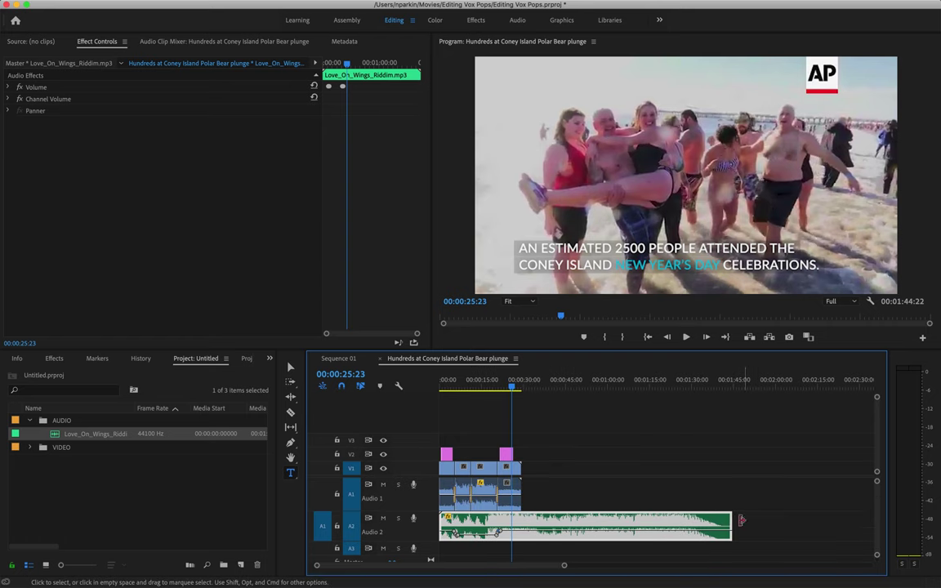
{"action": "left_click_drag", "start_coordinate": [741, 520], "coordinate": [520, 527]}
{"action": "left_click", "coordinate": [520, 385]}
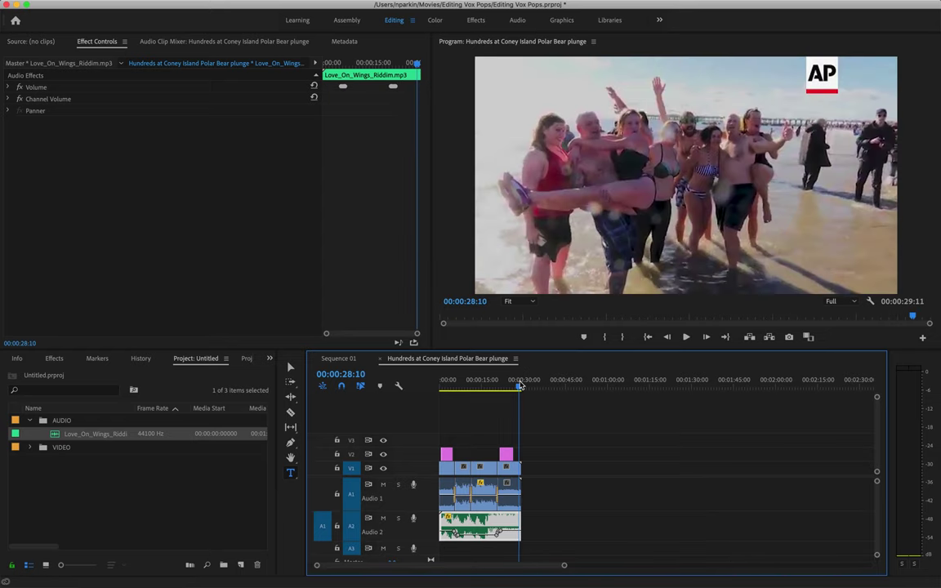
{"action": "key", "text": "="}
{"action": "key", "text": "="}
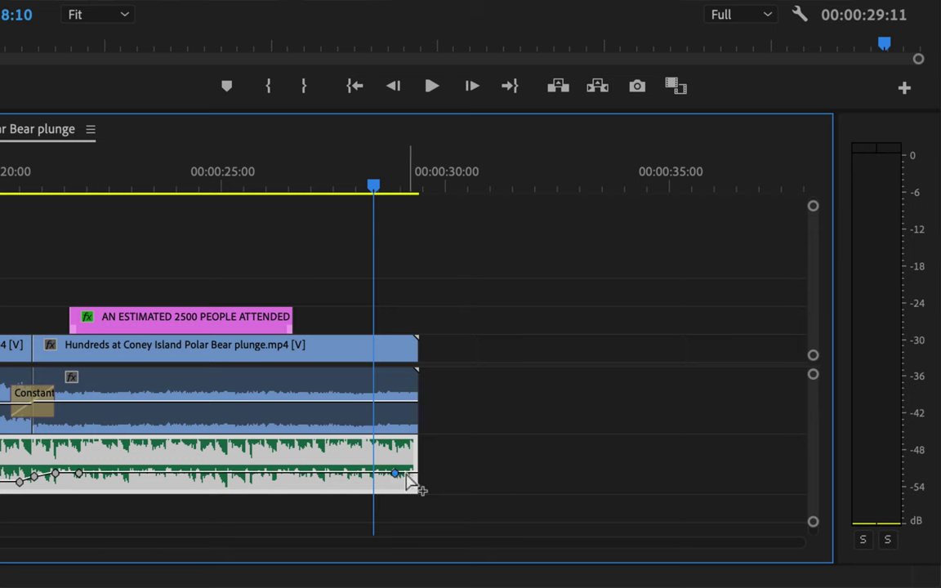
Add volume keyframes fading the A2 music bed to silence at the end, then preview it
{"action": "left_click_drag", "start_coordinate": [412, 482], "coordinate": [420, 514]}
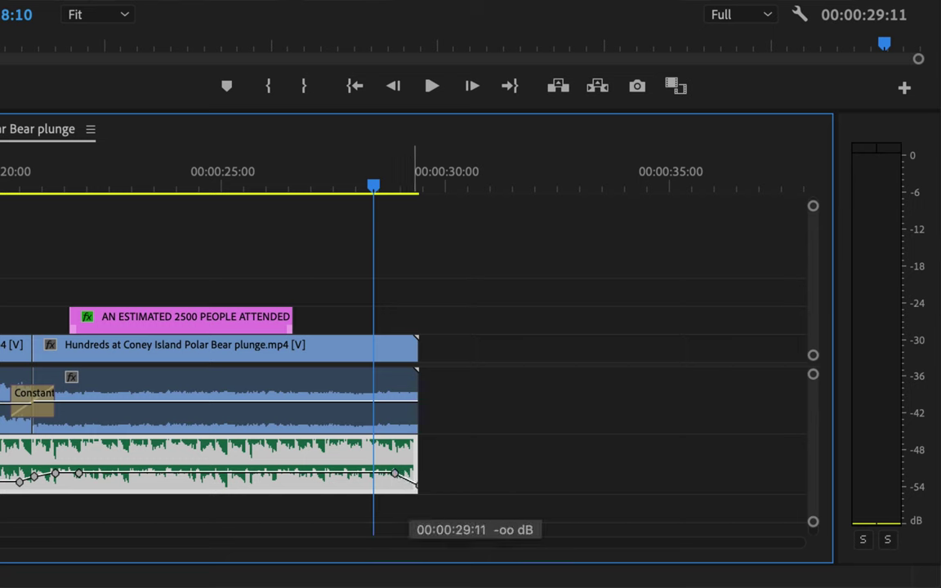
{"action": "left_click", "coordinate": [373, 473], "text": "ctrl"}
{"action": "left_click_drag", "start_coordinate": [390, 474], "coordinate": [404, 484]}
{"action": "left_click", "coordinate": [283, 182]}
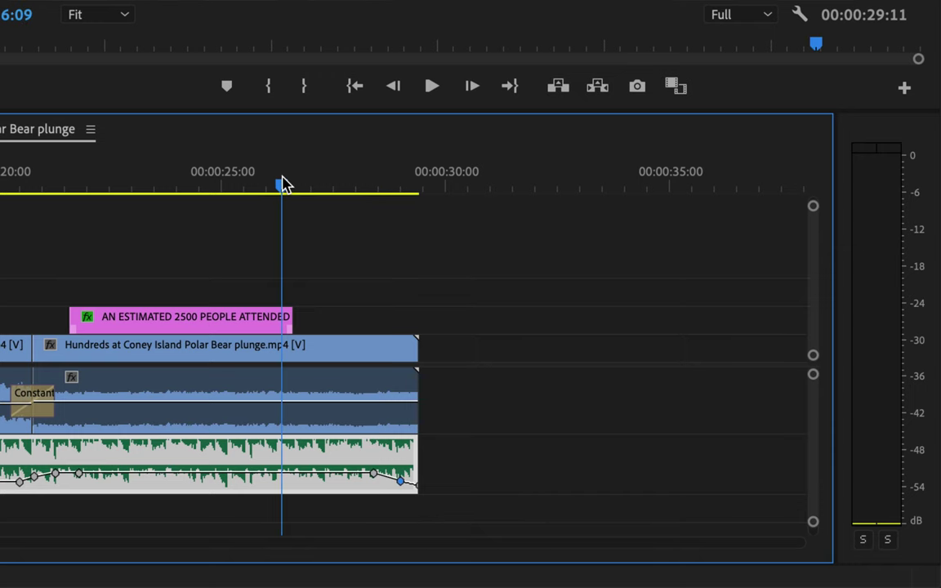
{"action": "key", "text": "space"}
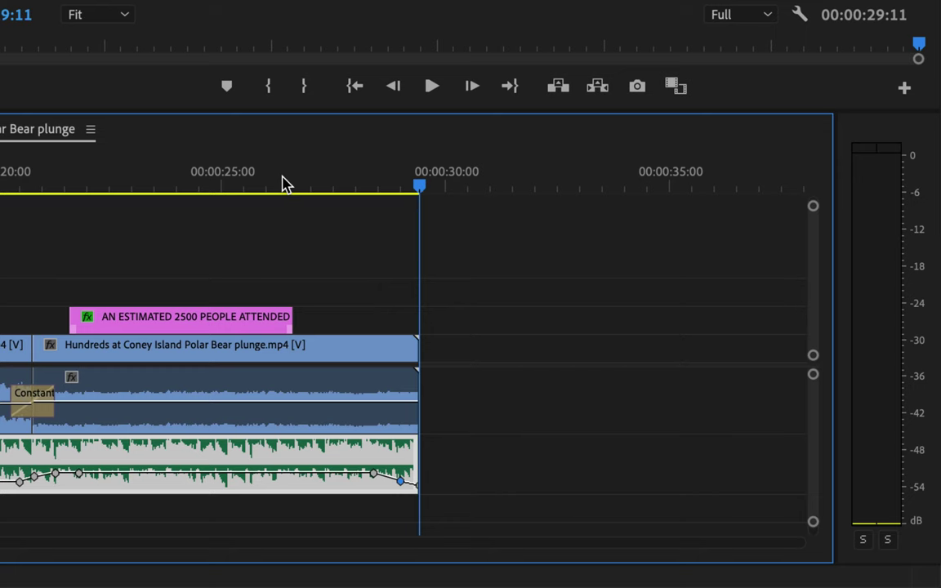
Fade the last interview's A1 audio down to -∞ dB, preview both fades, and return to the start
{"action": "left_click_drag", "start_coordinate": [421, 192], "coordinate": [410, 193]}
{"action": "key", "text": "="}
{"action": "key", "text": "="}
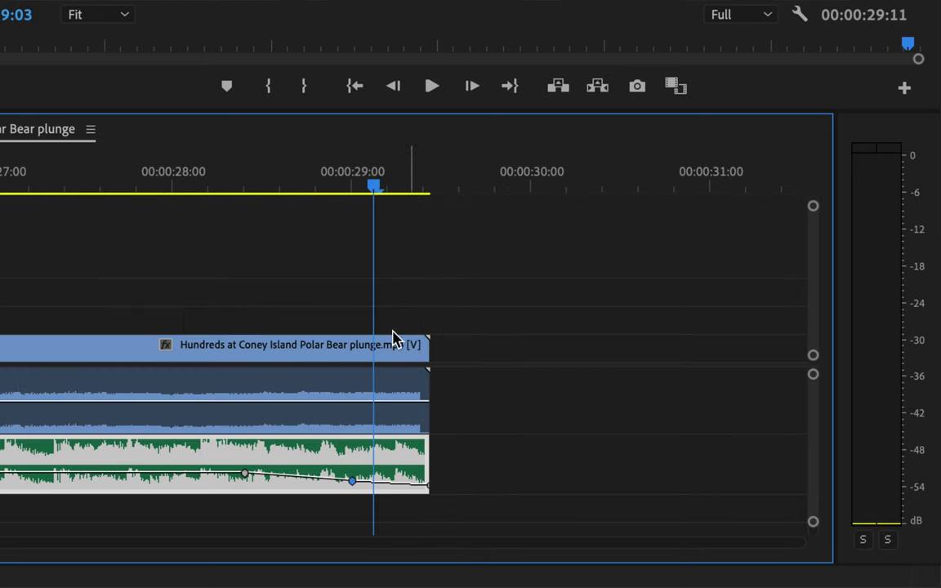
{"action": "left_click", "coordinate": [378, 403], "text": "ctrl"}
{"action": "left_click_drag", "start_coordinate": [403, 404], "coordinate": [426, 426]}
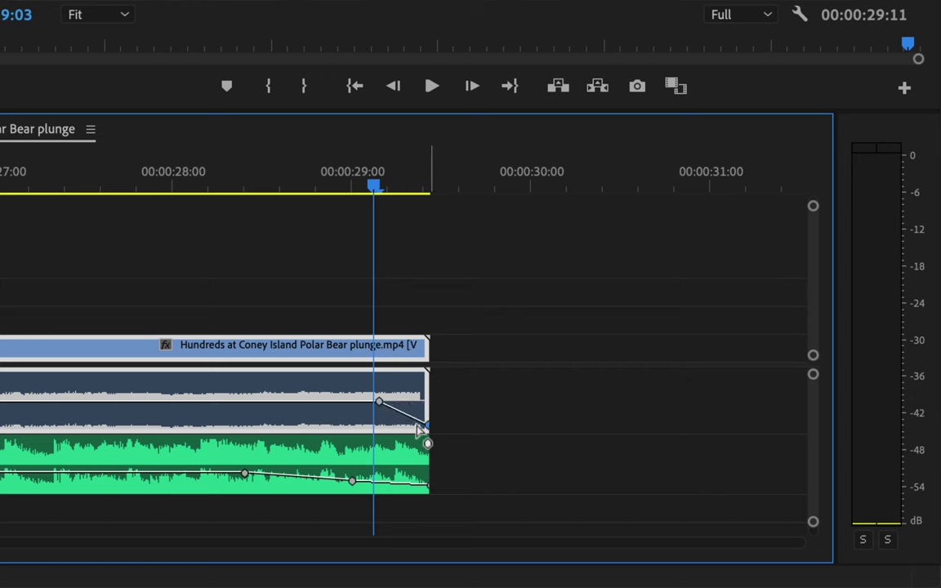
{"action": "left_click", "coordinate": [233, 173]}
{"action": "key", "text": "space"}
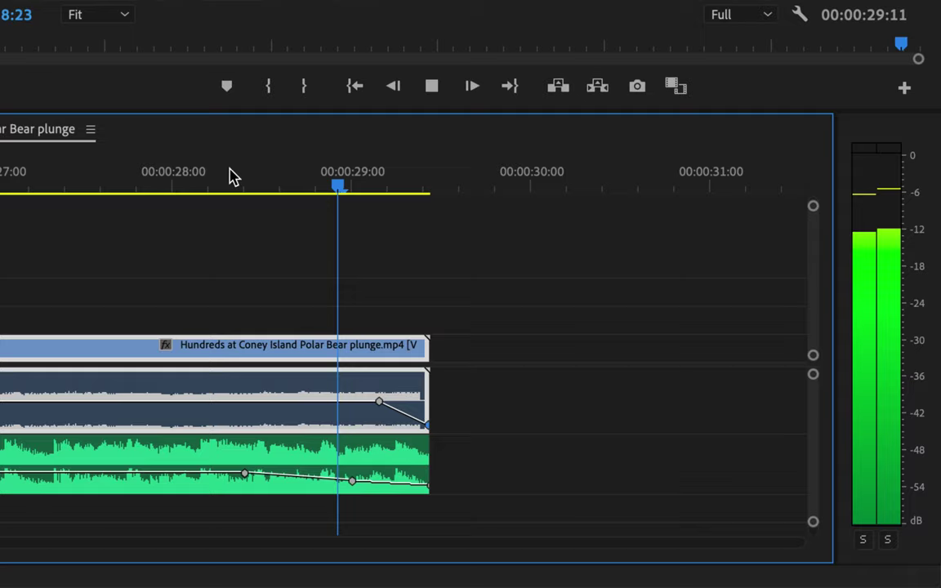
{"action": "key", "text": "Home"}
{"action": "key", "text": "space"}
{"action": "key", "text": "minus"}
{"action": "key", "text": "minus"}
{"action": "key", "text": "minus"}
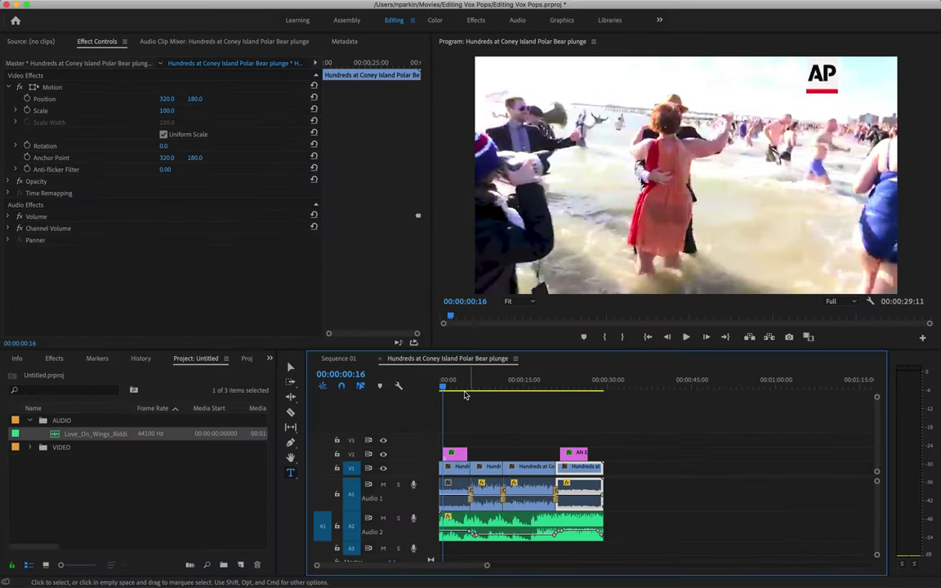
{"action": "left_click", "coordinate": [435, 386]}
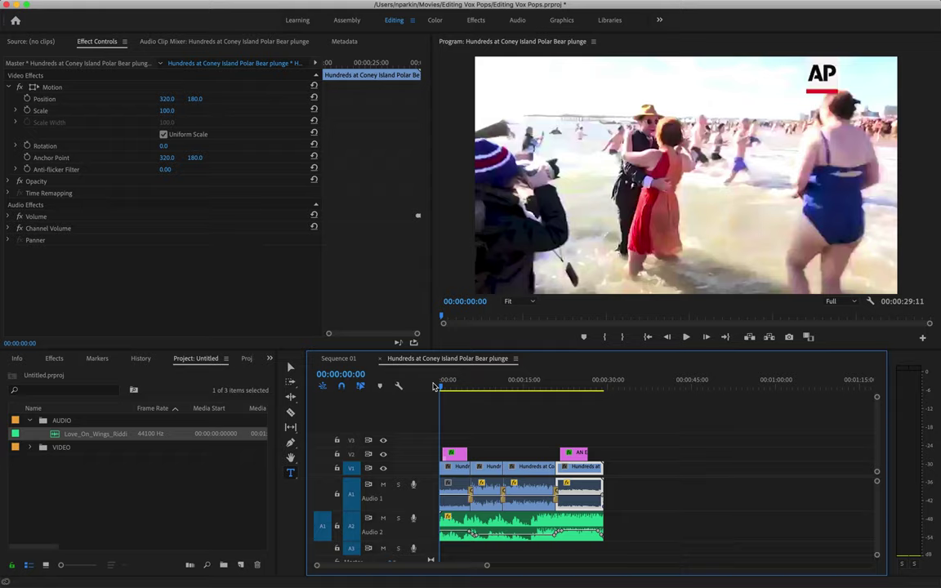
{"action": "key", "text": "space"}
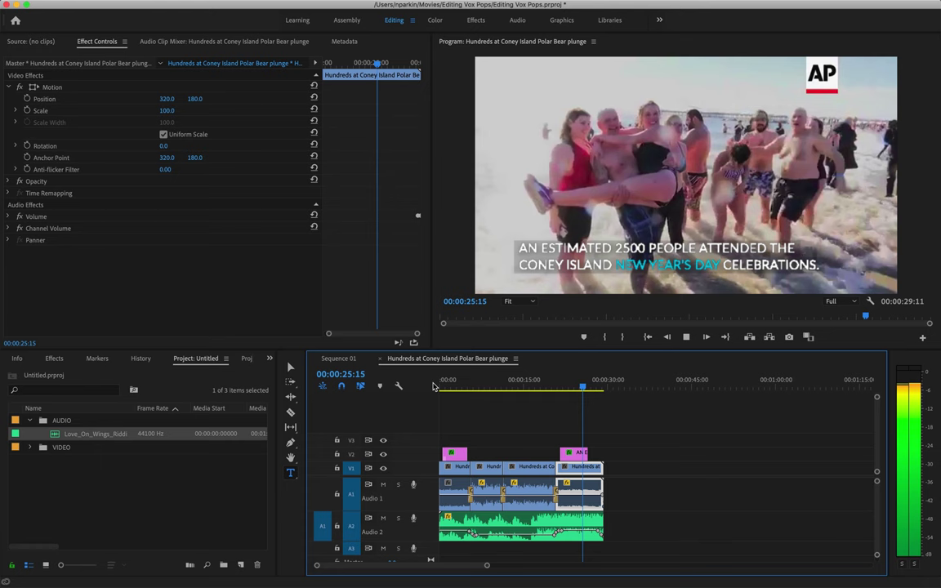
With the Selection tool, trim the opening 'WHY ARE PEOPLE CELEBRATING' title's out point to 00:00:04:21
{"action": "key", "text": "space"}
{"action": "key", "text": "v"}
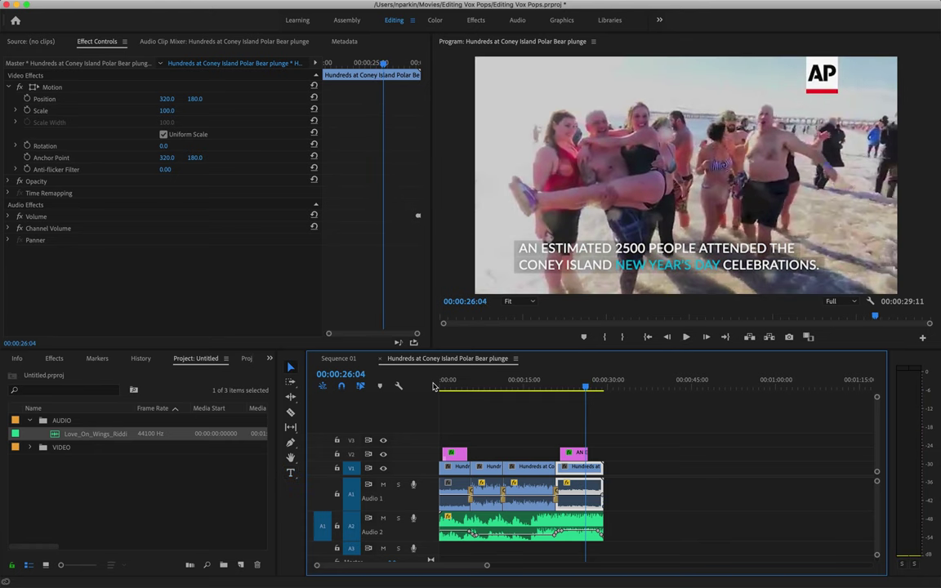
{"action": "scroll", "coordinate": [435, 386], "scroll_direction": "up", "scroll_amount": 3}
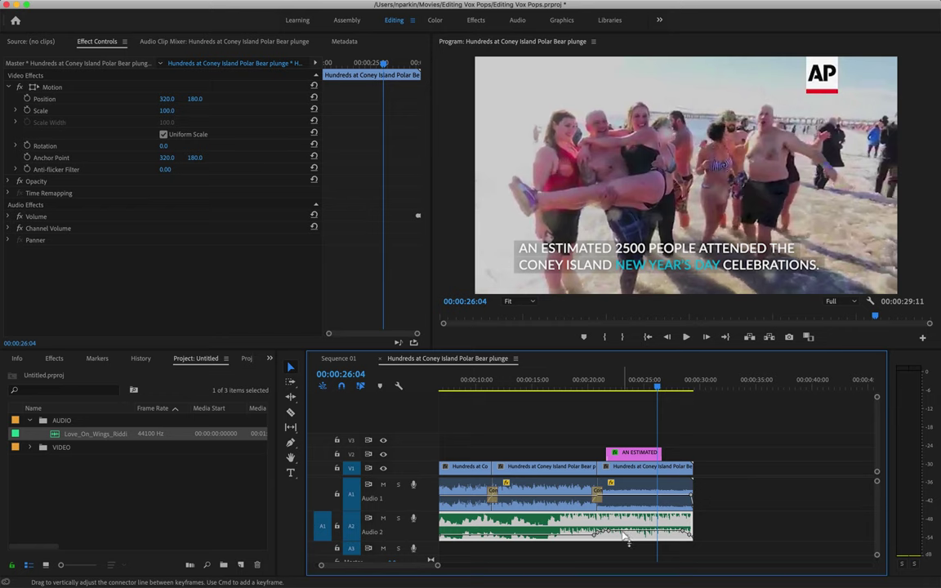
{"action": "left_click", "coordinate": [626, 535]}
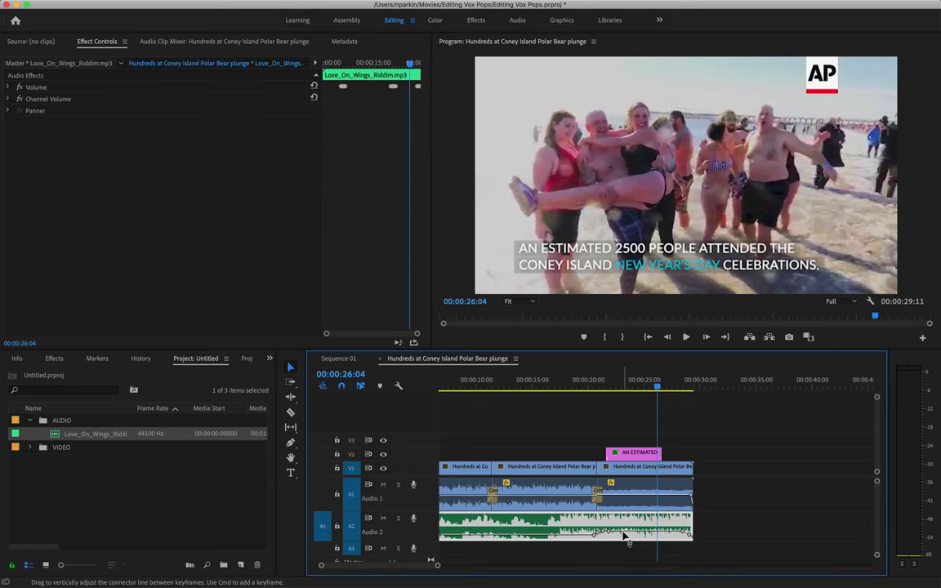
{"action": "scroll", "coordinate": [626, 535], "scroll_direction": "down", "scroll_amount": 5}
{"action": "left_click", "coordinate": [452, 385]}
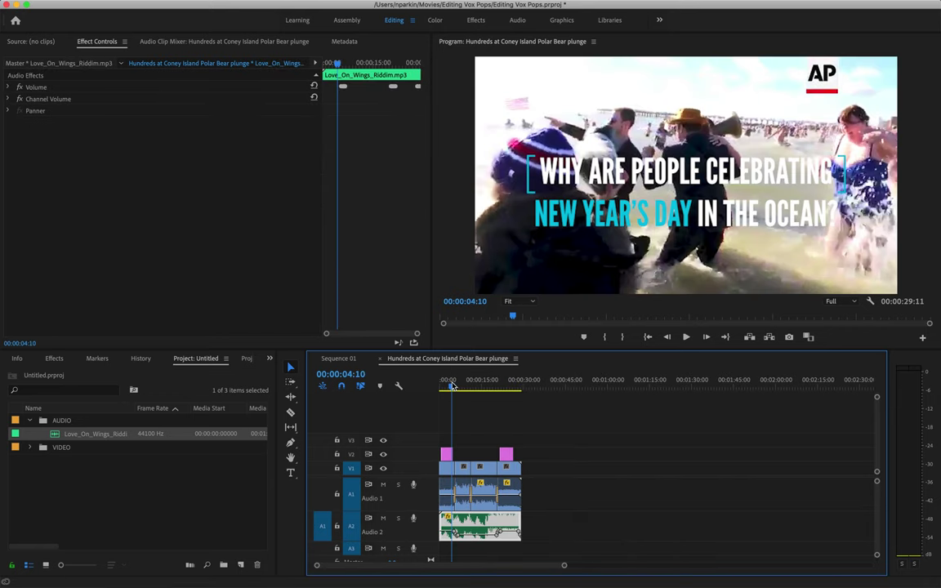
{"action": "scroll", "coordinate": [490, 389], "scroll_direction": "up", "scroll_amount": 5}
{"action": "left_click", "coordinate": [550, 390]}
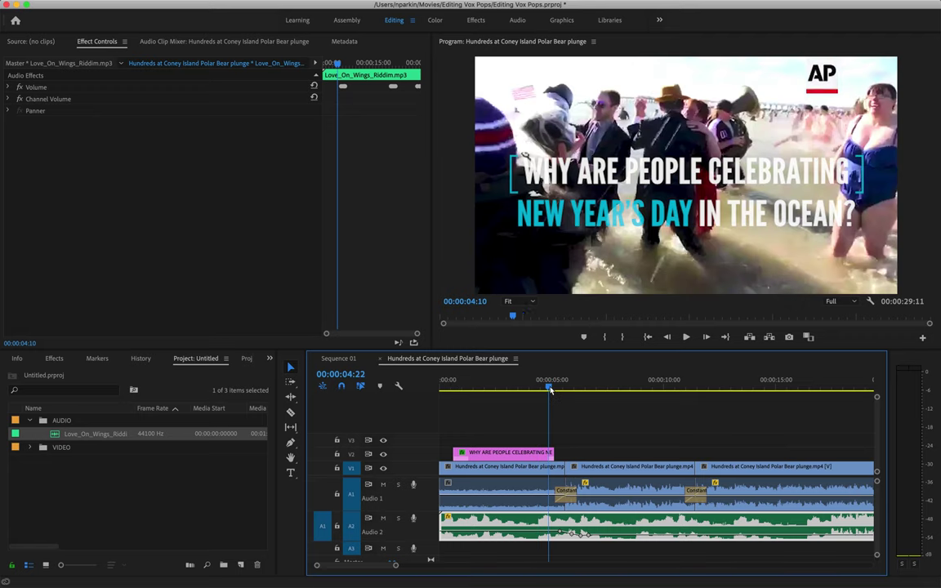
{"action": "left_click_drag", "start_coordinate": [549, 453], "coordinate": [545, 452]}
{"action": "scroll", "coordinate": [545, 453], "scroll_direction": "down", "scroll_amount": 3}
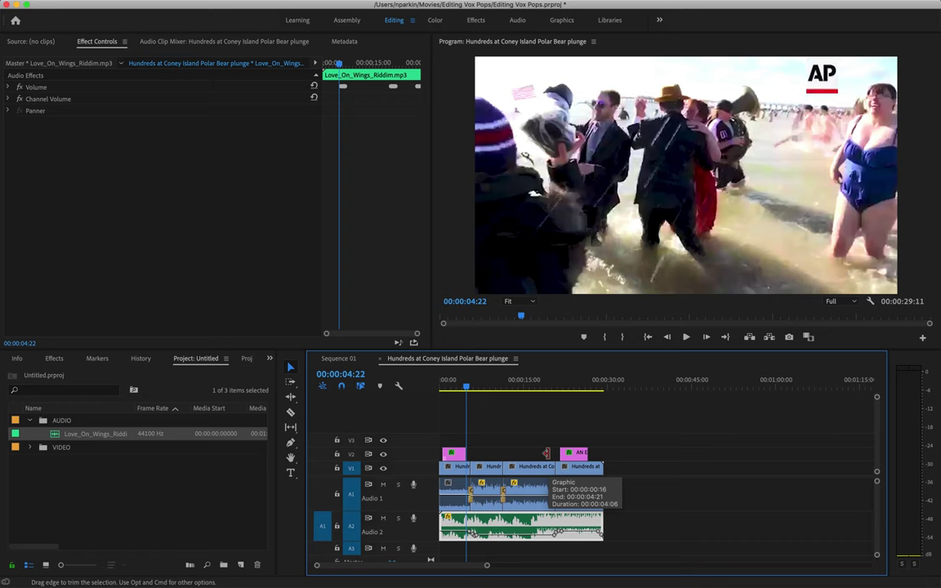